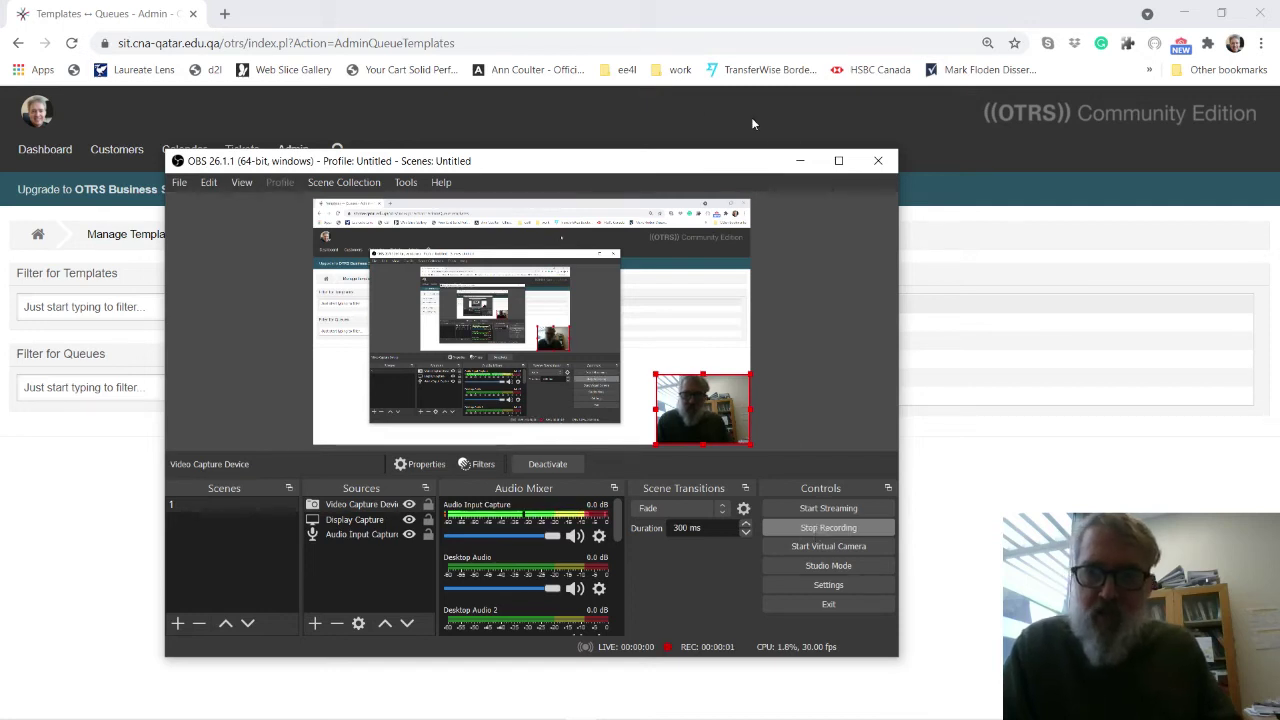
Minimize the OBS window to bring back the OTRS Template-Queue Relations page.
{"action": "left_click", "coordinate": [799, 160]}
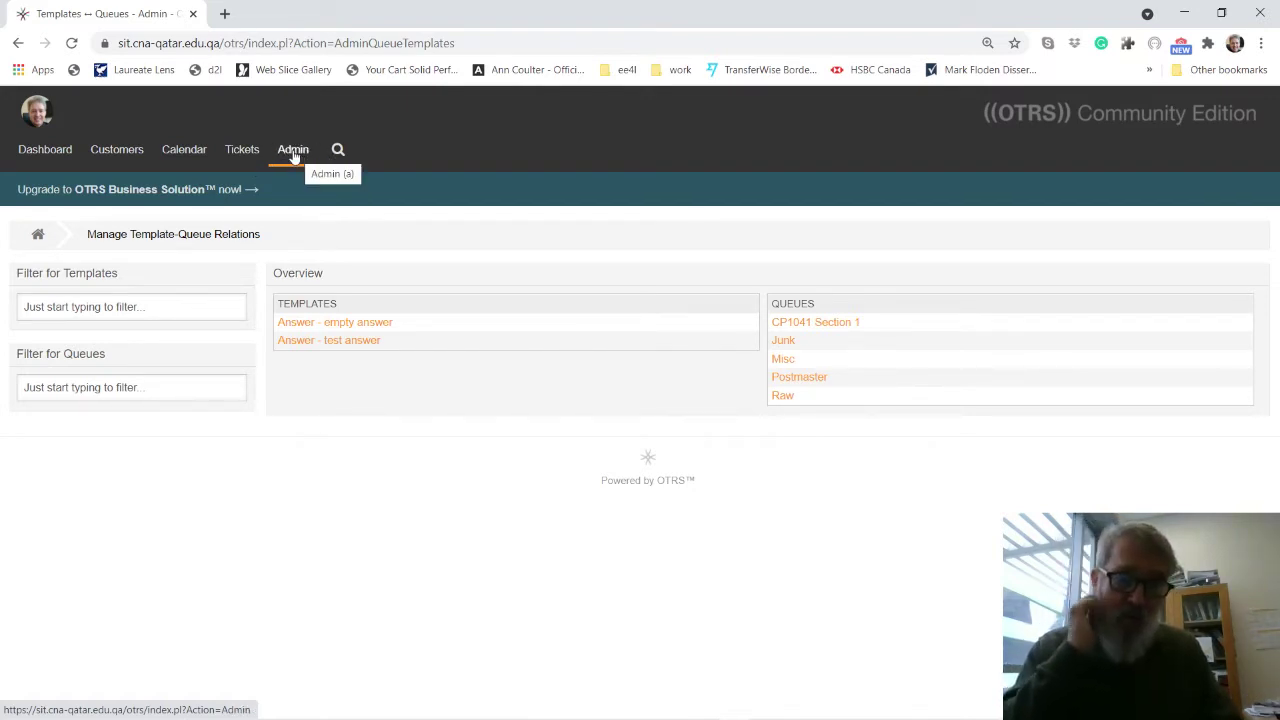
{"action": "left_click", "coordinate": [295, 156]}
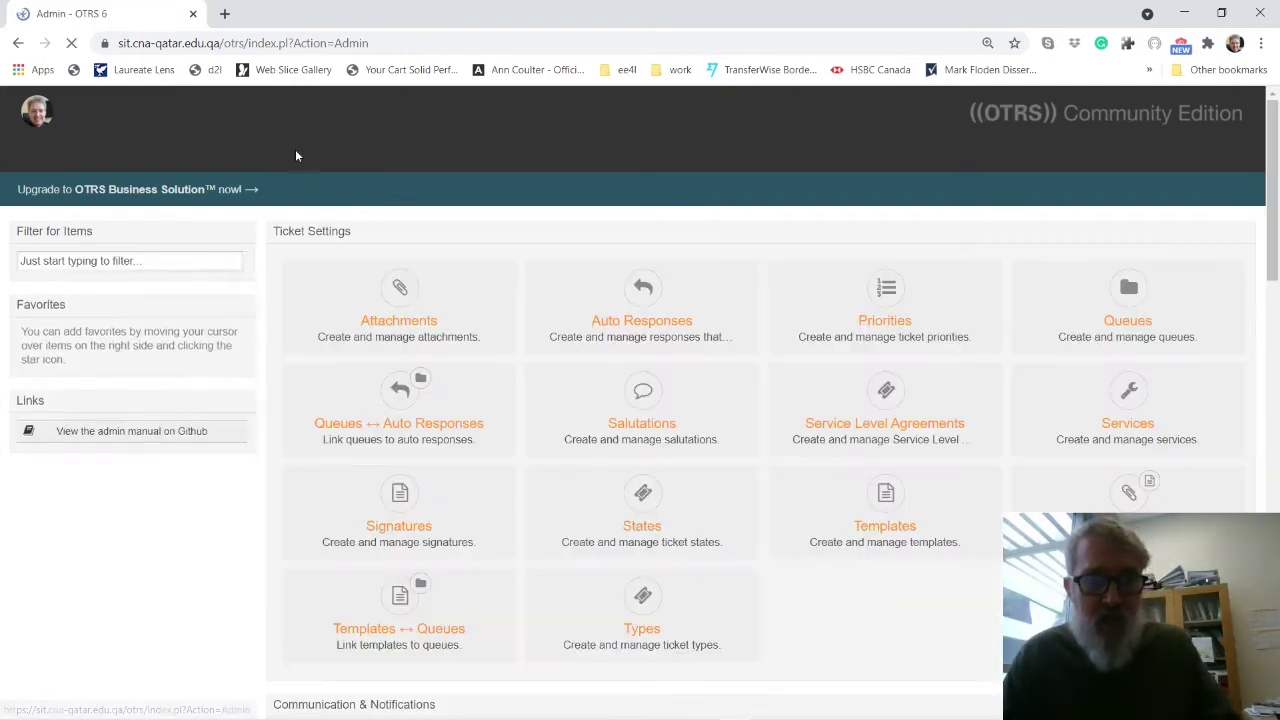
{"action": "scroll", "coordinate": [893, 632], "scroll_direction": "down", "scroll_amount": 1}
{"action": "scroll", "coordinate": [896, 634], "scroll_direction": "down", "scroll_amount": 6}
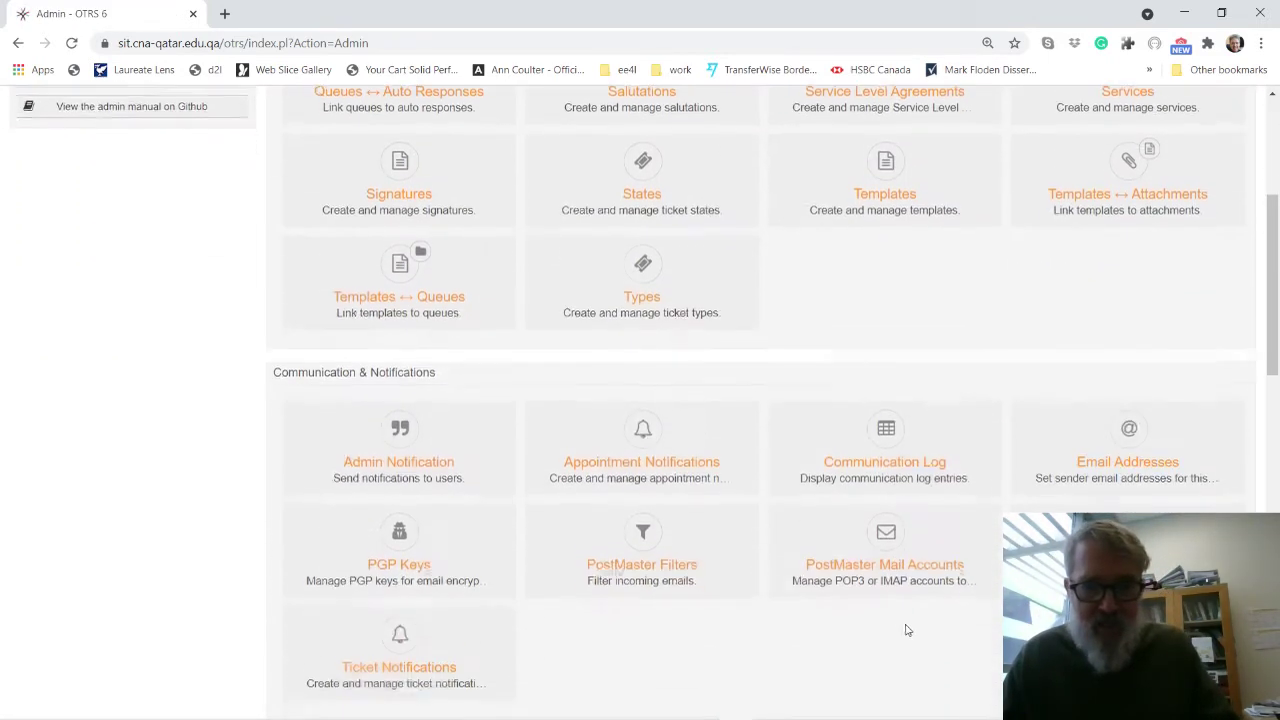
{"action": "scroll", "coordinate": [908, 624], "scroll_direction": "down", "scroll_amount": 1}
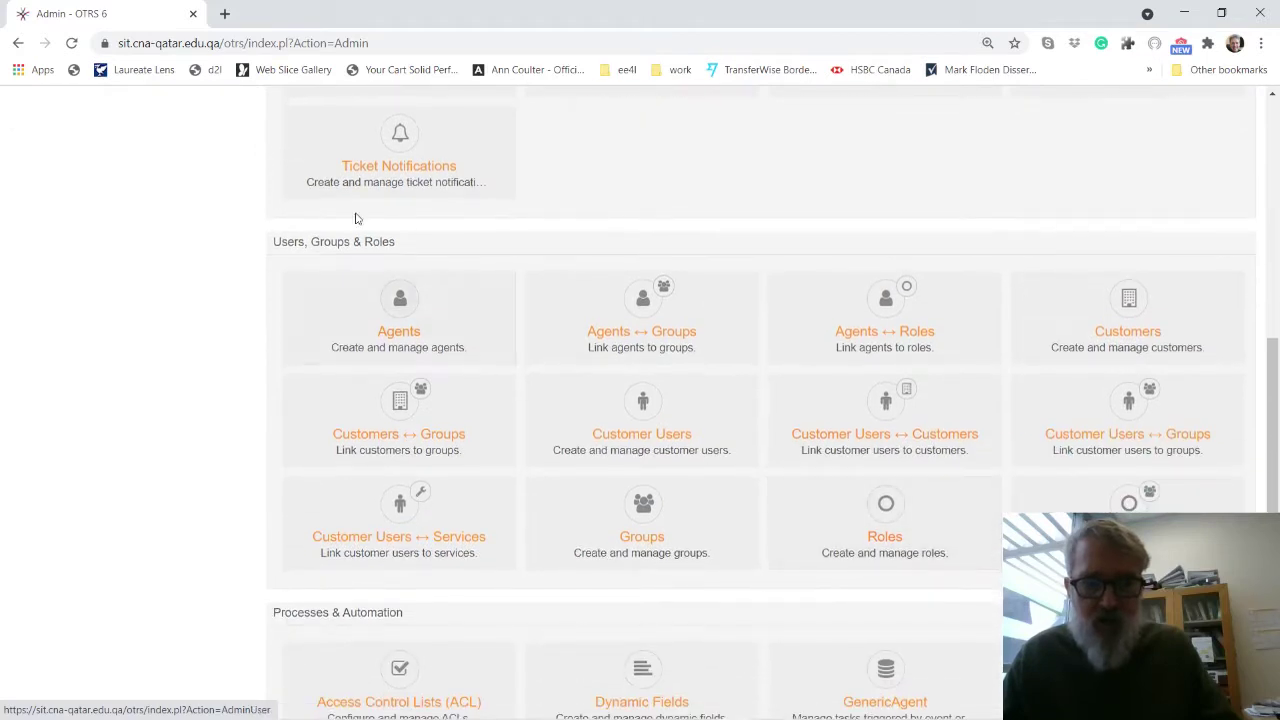
{"action": "left_click", "coordinate": [648, 324]}
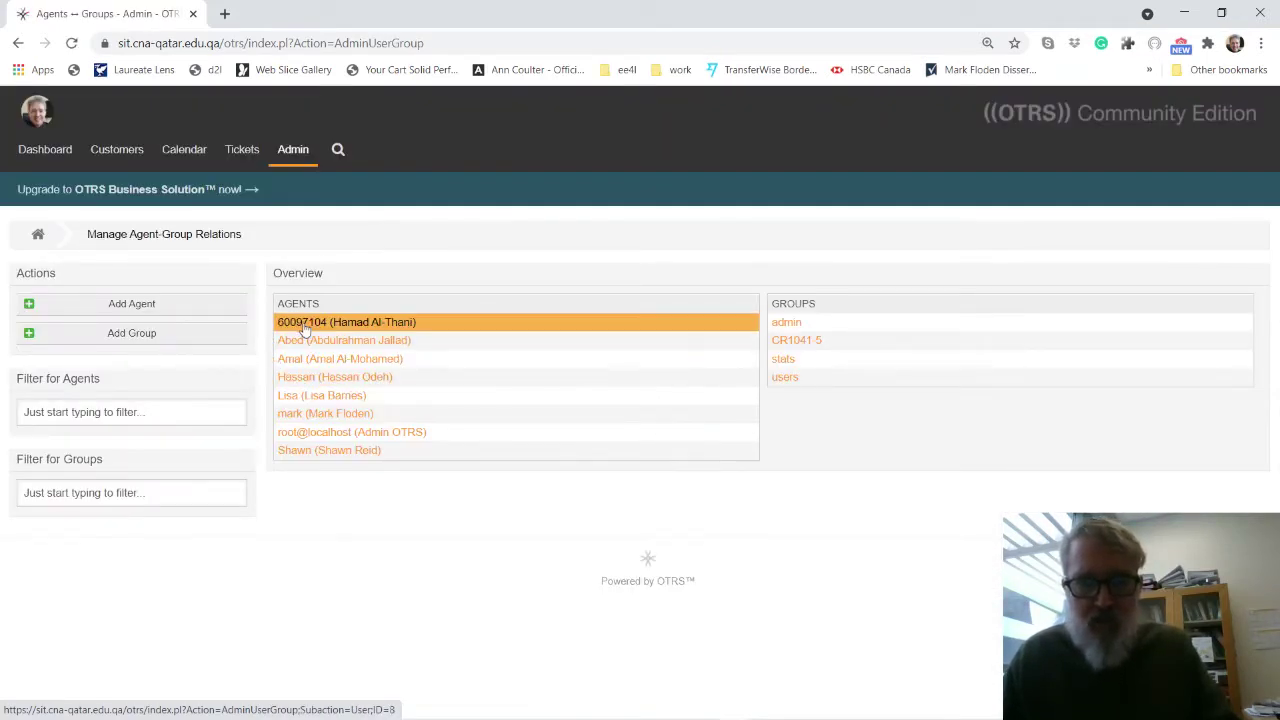
{"action": "left_click", "coordinate": [316, 343]}
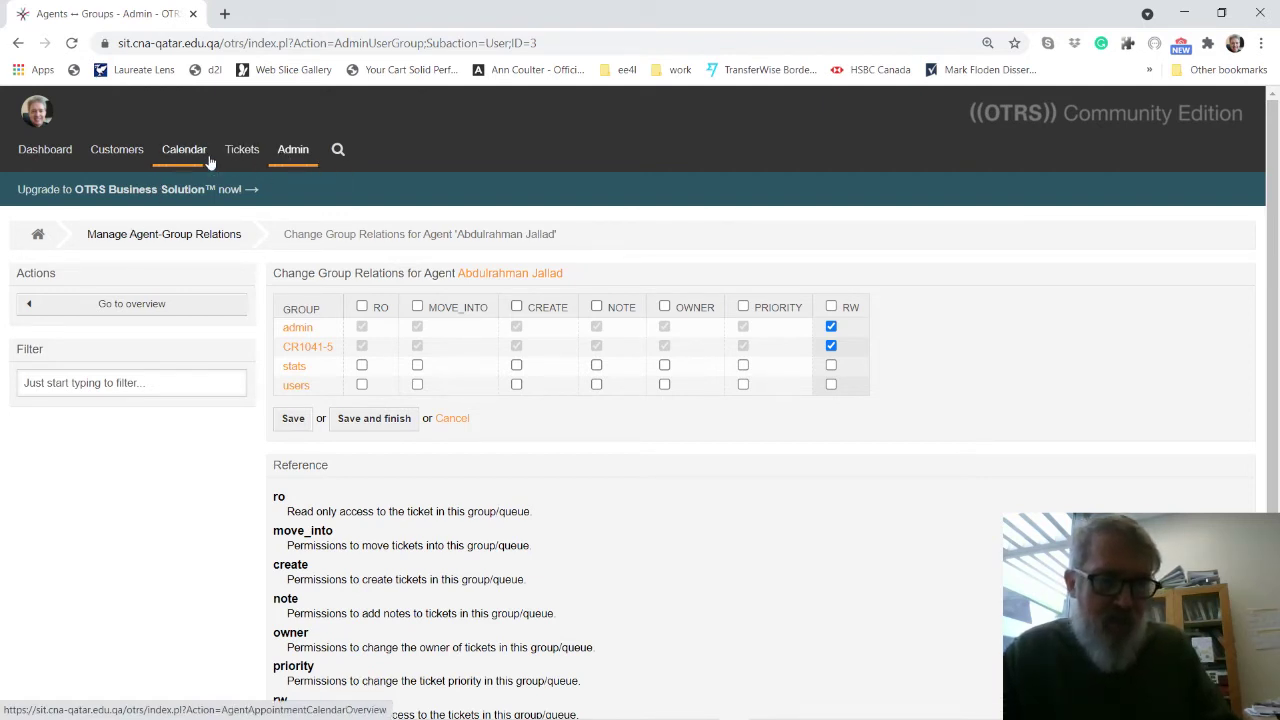
From the Admin overview, inspect the fourth agent's group permissions in Agents ↔ Groups.
{"action": "left_click", "coordinate": [298, 152]}
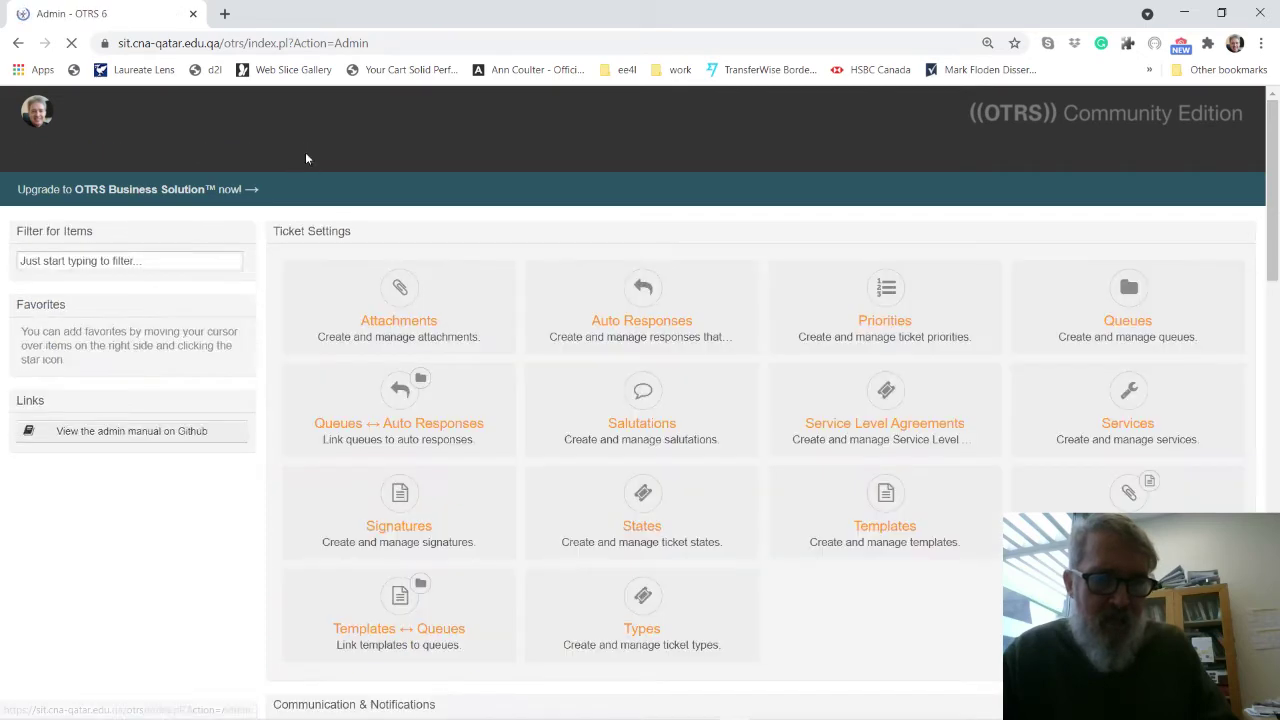
{"action": "scroll", "coordinate": [975, 580], "scroll_direction": "down", "scroll_amount": 4}
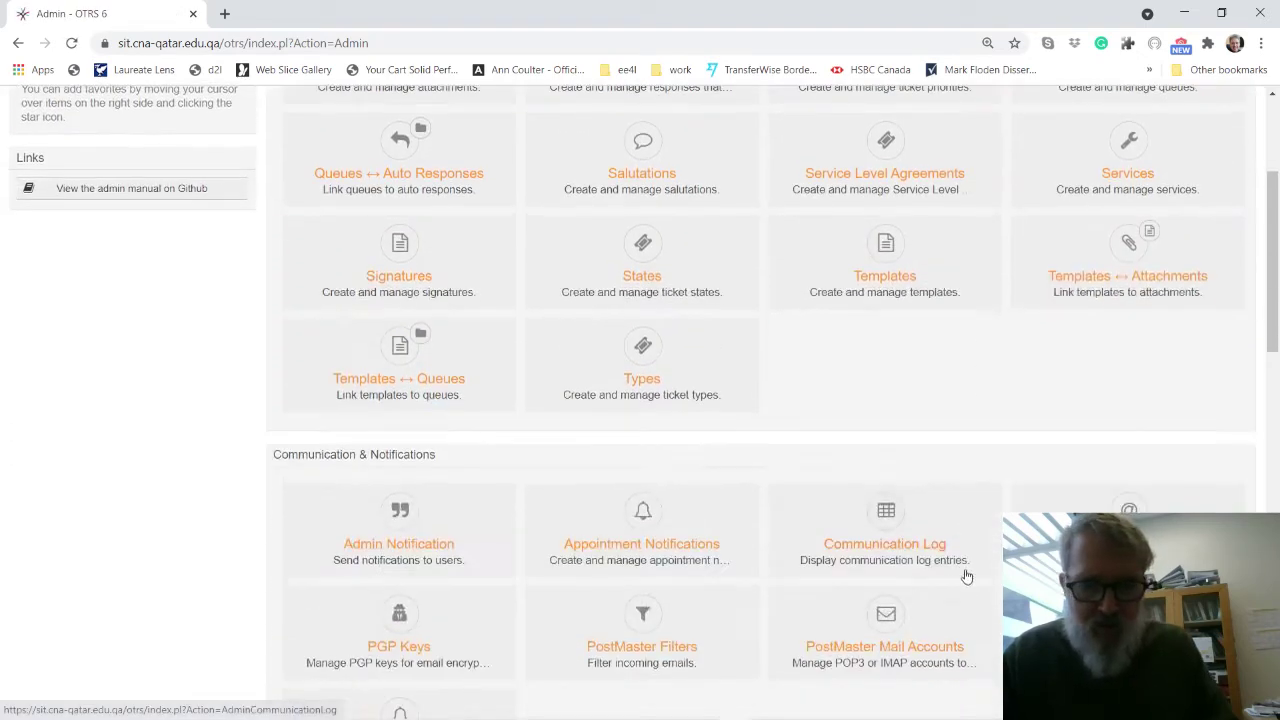
{"action": "scroll", "coordinate": [586, 394], "scroll_direction": "down", "scroll_amount": 3}
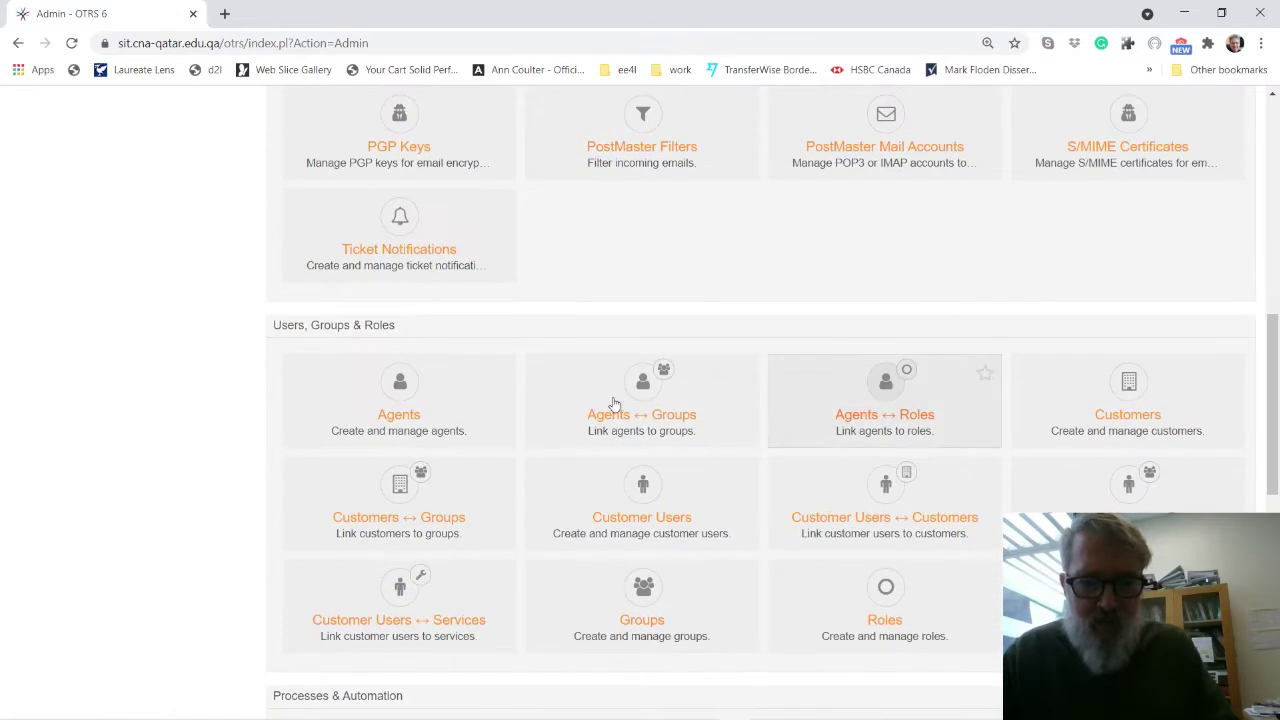
{"action": "left_click", "coordinate": [615, 402]}
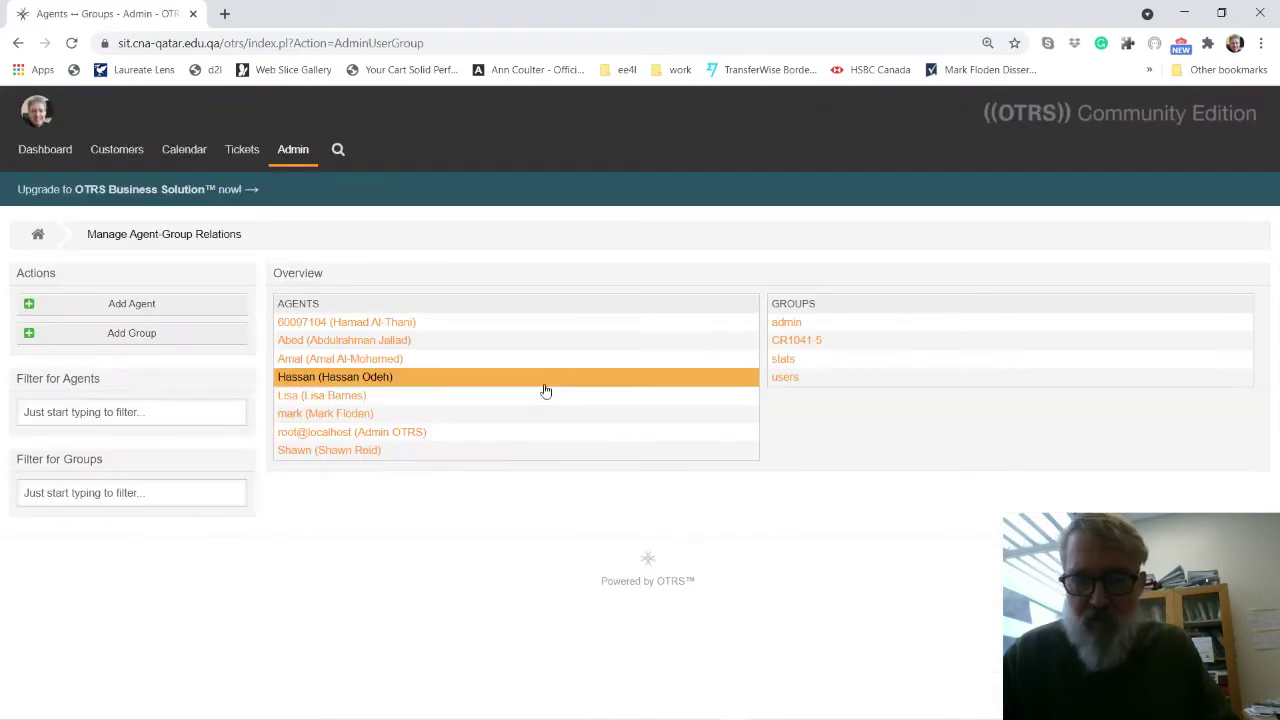
{"action": "left_click", "coordinate": [300, 377]}
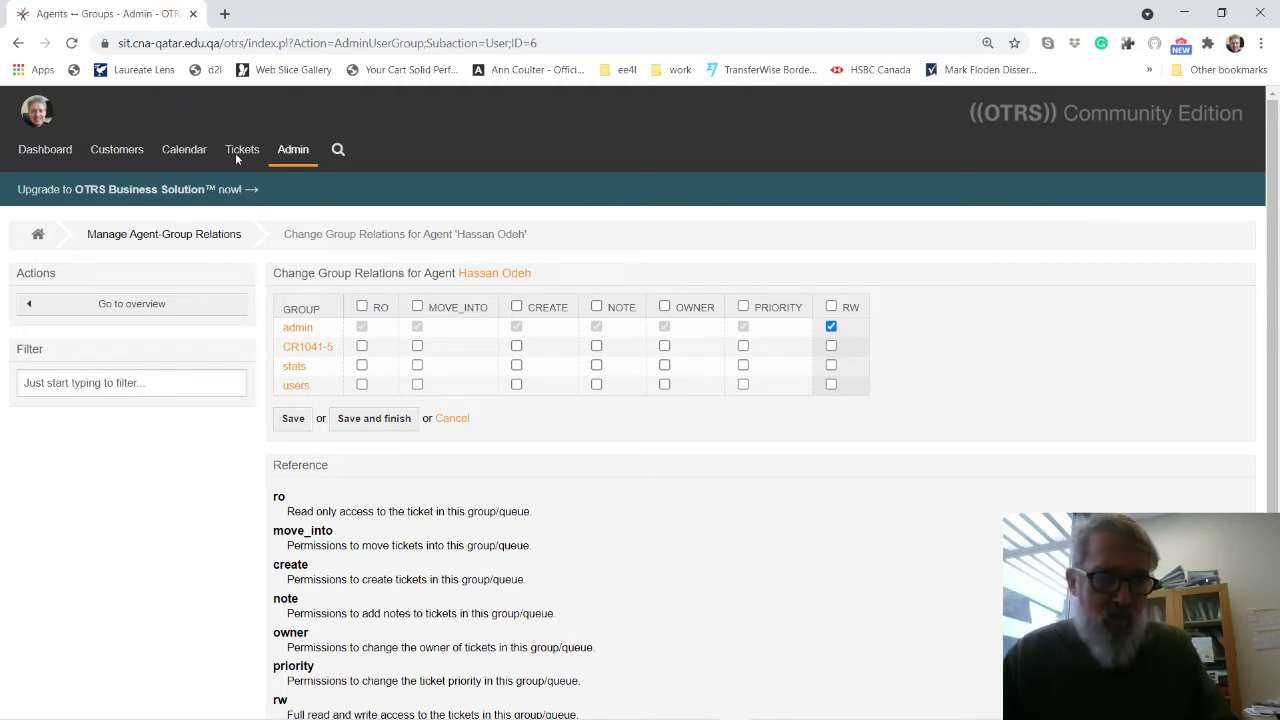
Return to the Admin overview and open the Agents management list.
{"action": "left_click", "coordinate": [296, 162]}
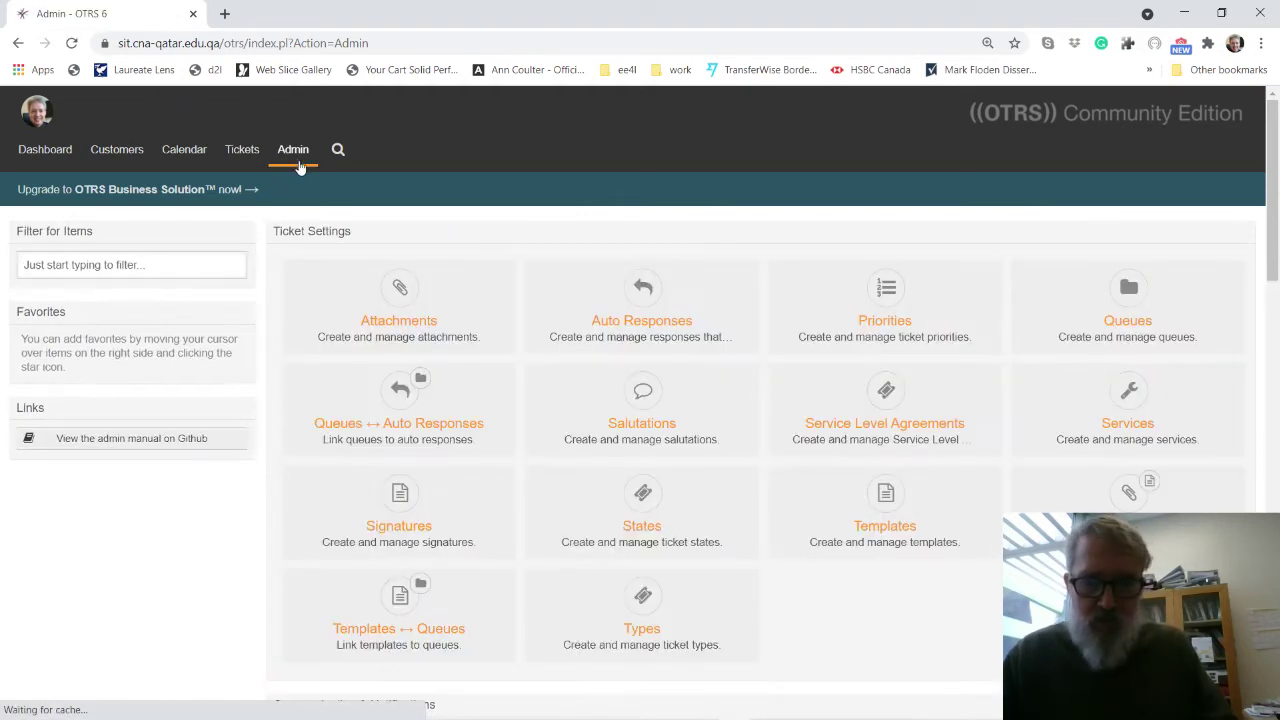
{"action": "scroll", "coordinate": [912, 628], "scroll_direction": "down", "scroll_amount": 1}
{"action": "scroll", "coordinate": [912, 628], "scroll_direction": "down", "scroll_amount": 10}
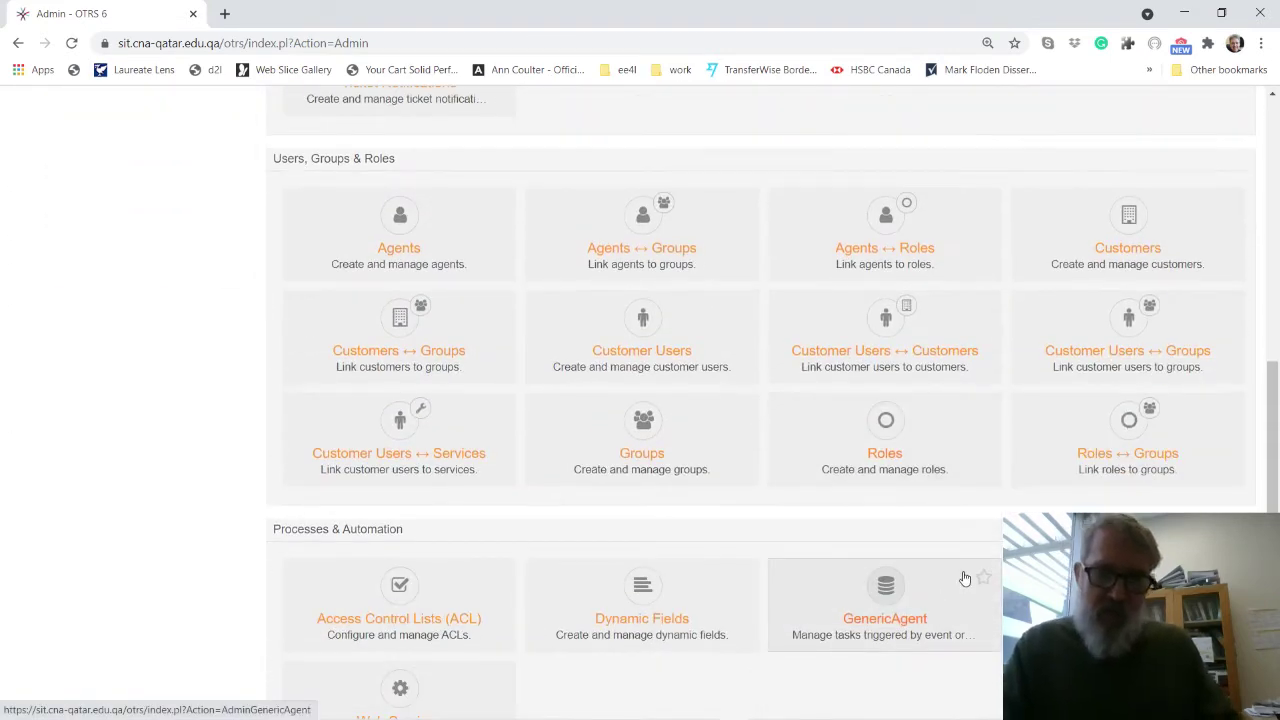
{"action": "scroll", "coordinate": [965, 571], "scroll_direction": "up", "scroll_amount": 7}
{"action": "scroll", "coordinate": [965, 571], "scroll_direction": "up", "scroll_amount": 2}
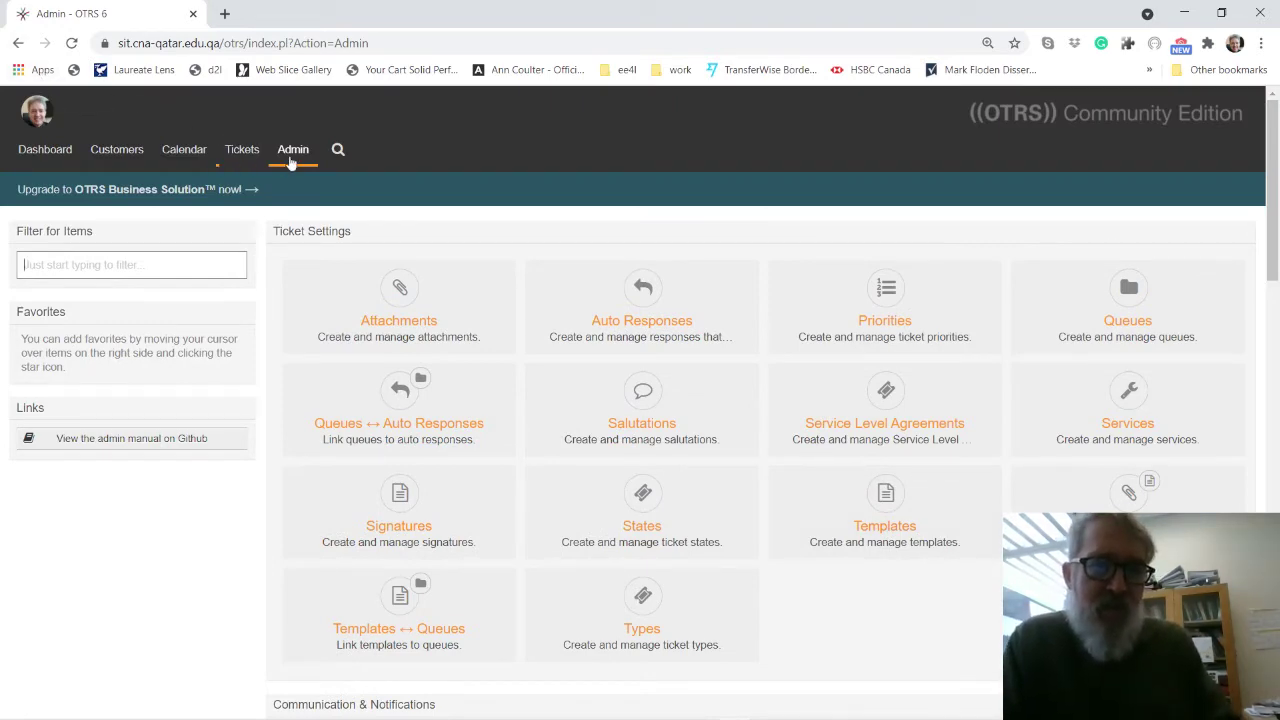
{"action": "scroll", "coordinate": [945, 615], "scroll_direction": "down", "scroll_amount": 7}
{"action": "scroll", "coordinate": [948, 598], "scroll_direction": "down", "scroll_amount": 2}
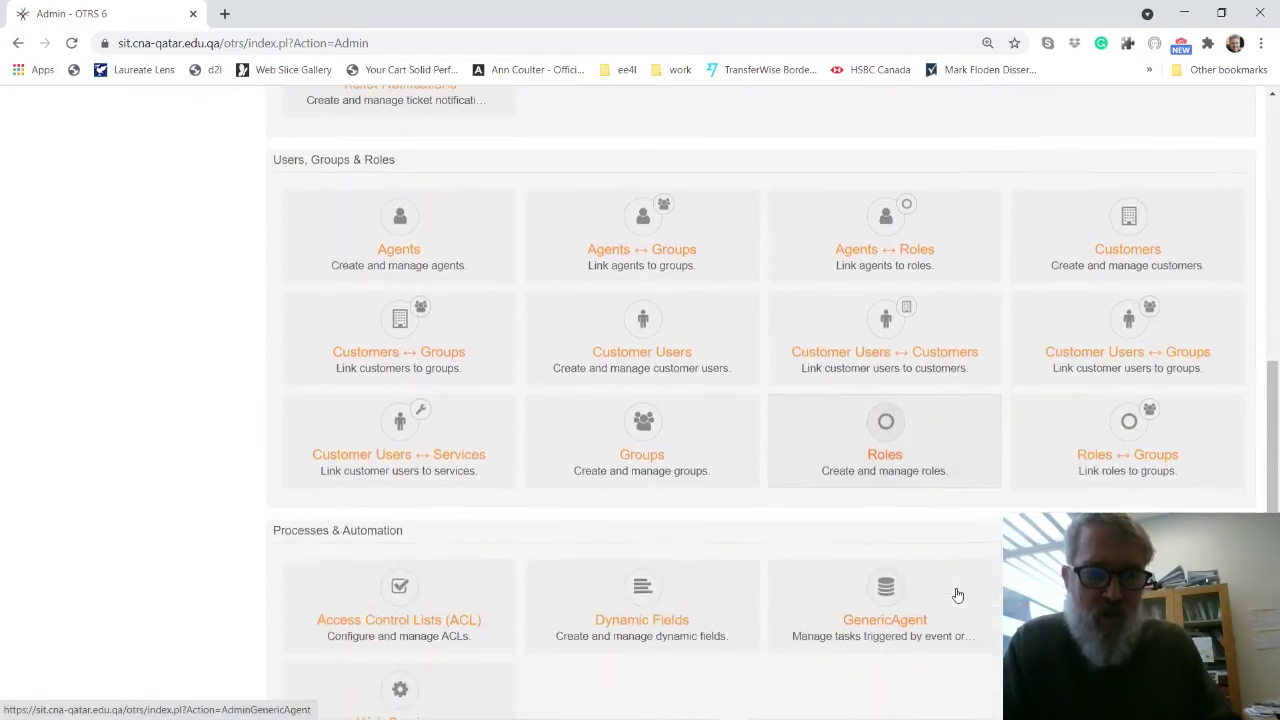
{"action": "left_click", "coordinate": [397, 222]}
Start a new agent and enter its first and last name, fixing typos.
{"action": "left_click", "coordinate": [56, 360]}
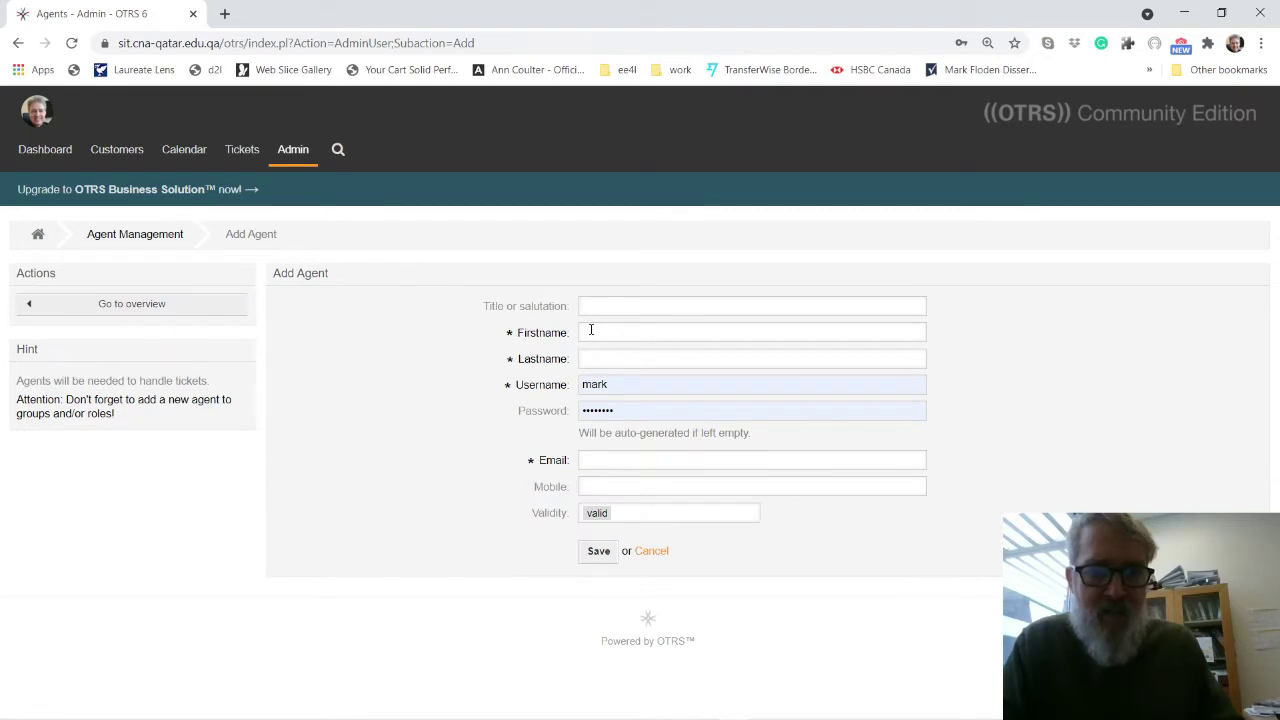
{"action": "left_click", "coordinate": [591, 330]}
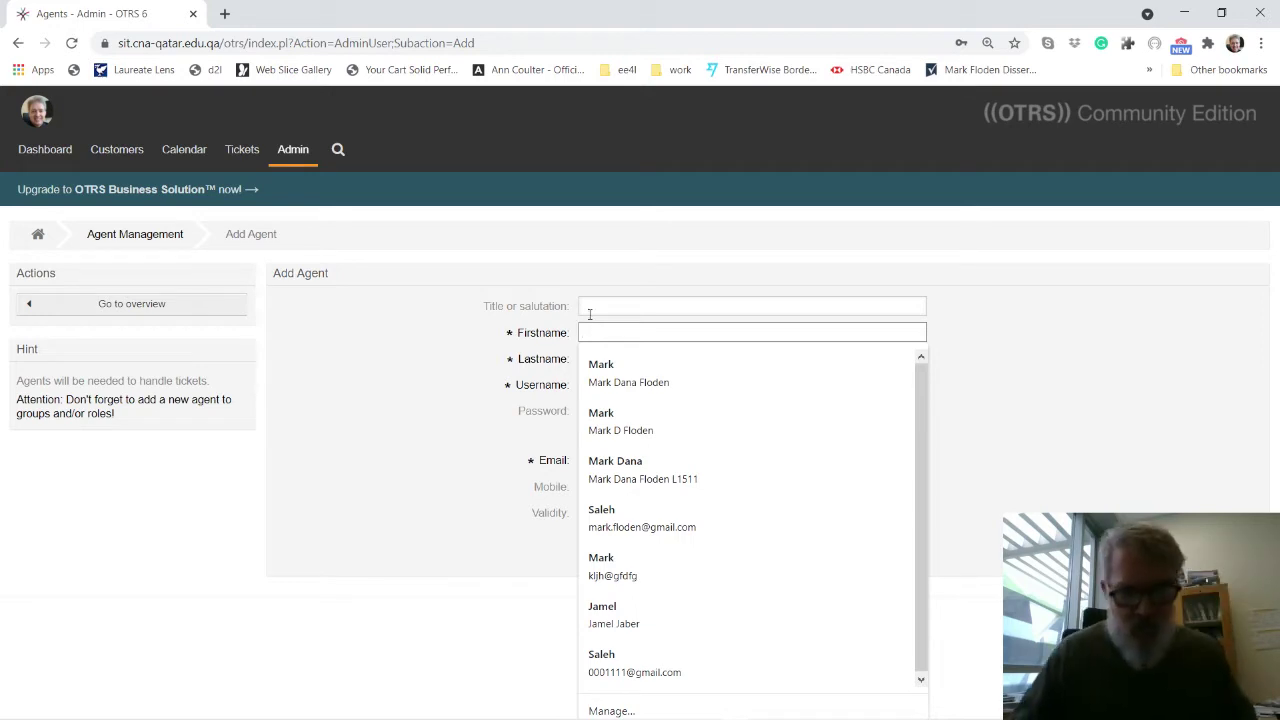
{"action": "type", "text": "Mach"}
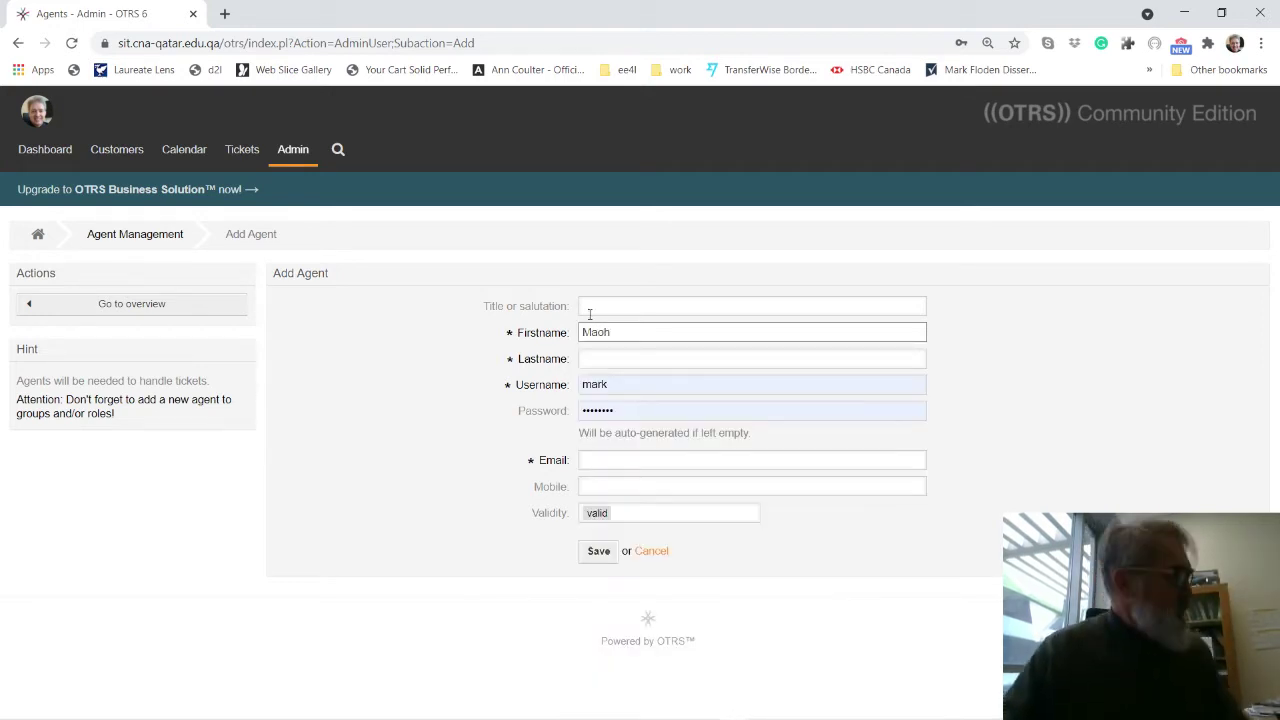
{"action": "key", "text": "BackSpace"}
{"action": "key", "text": "BackSpace"}
{"action": "key", "text": "BackSpace"}
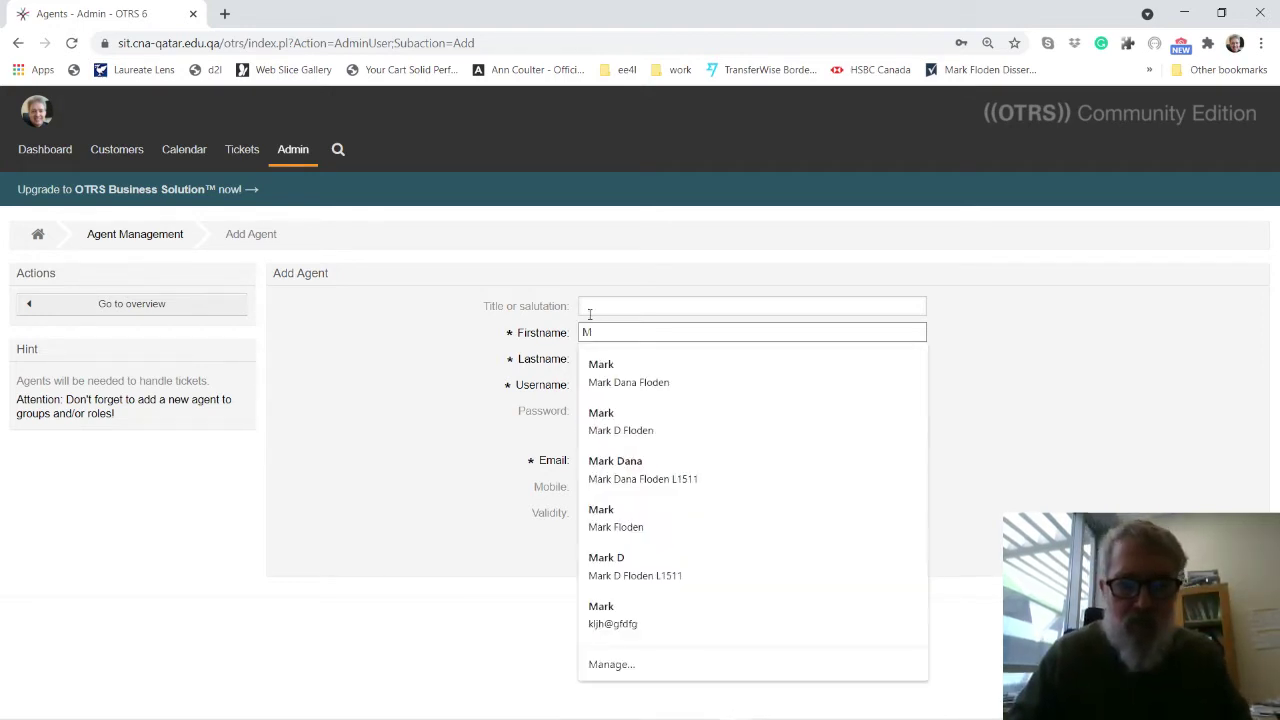
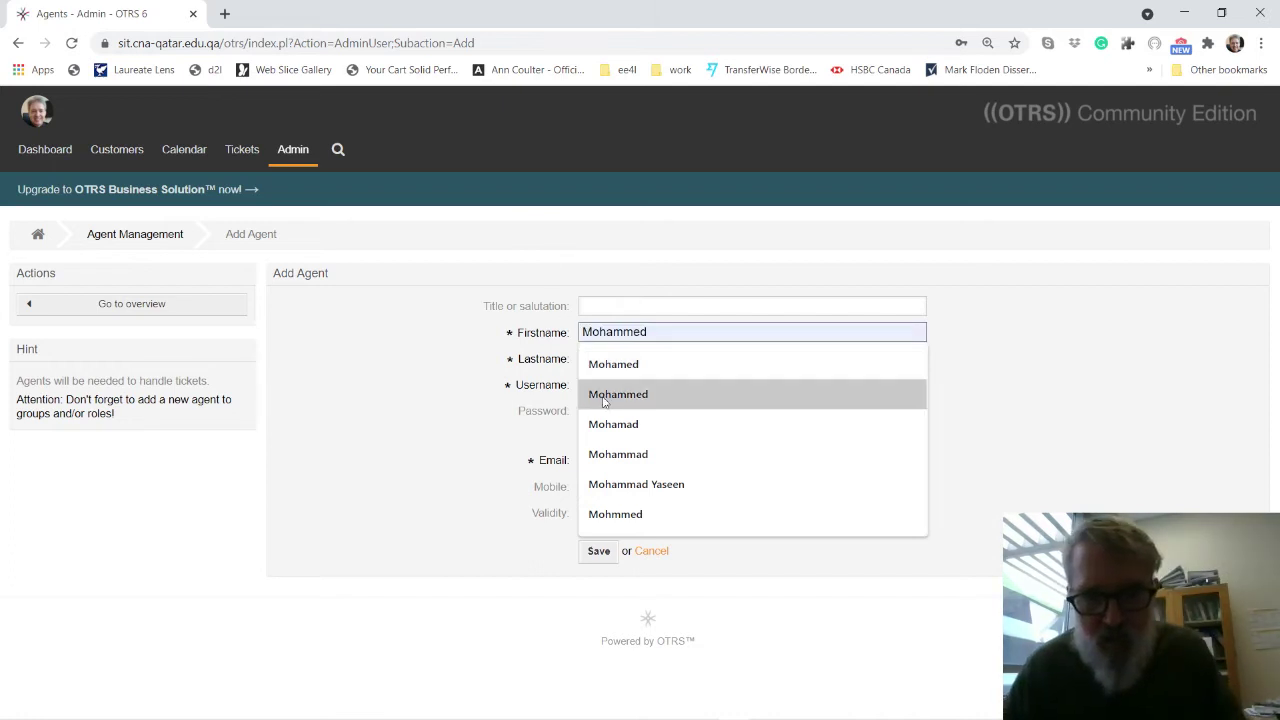
{"action": "left_click", "coordinate": [605, 398]}
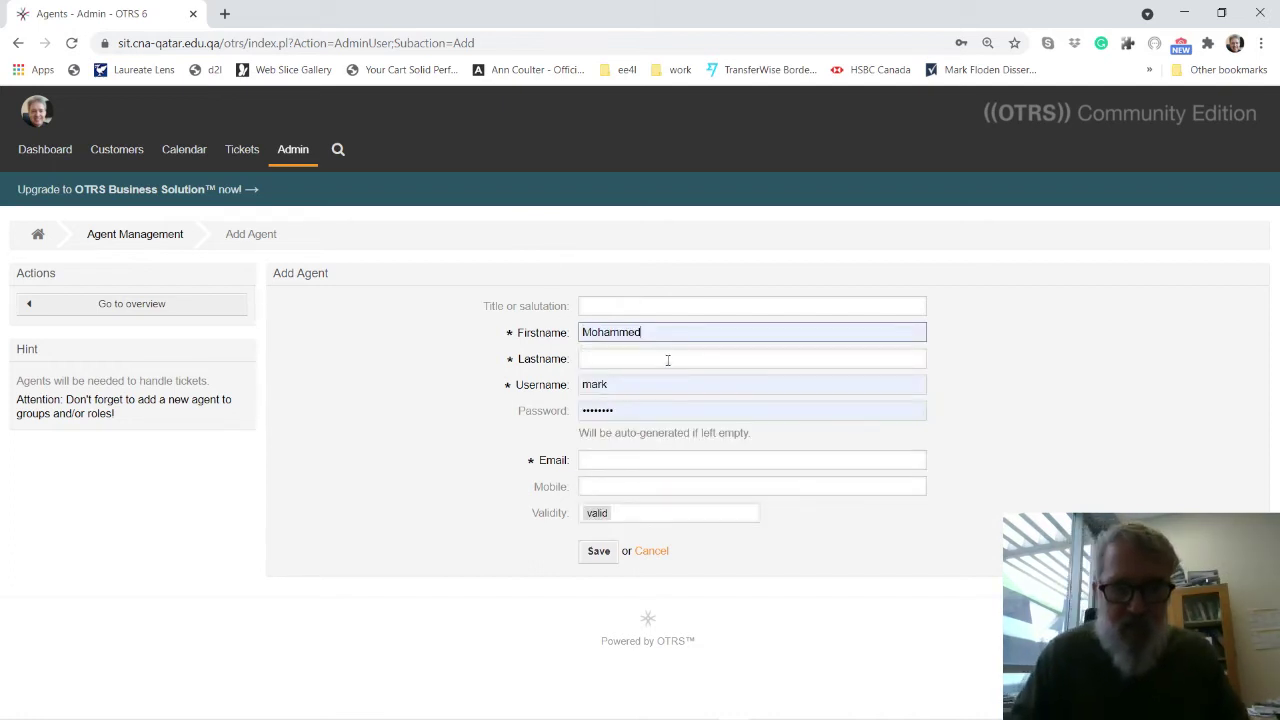
{"action": "left_click", "coordinate": [623, 358]}
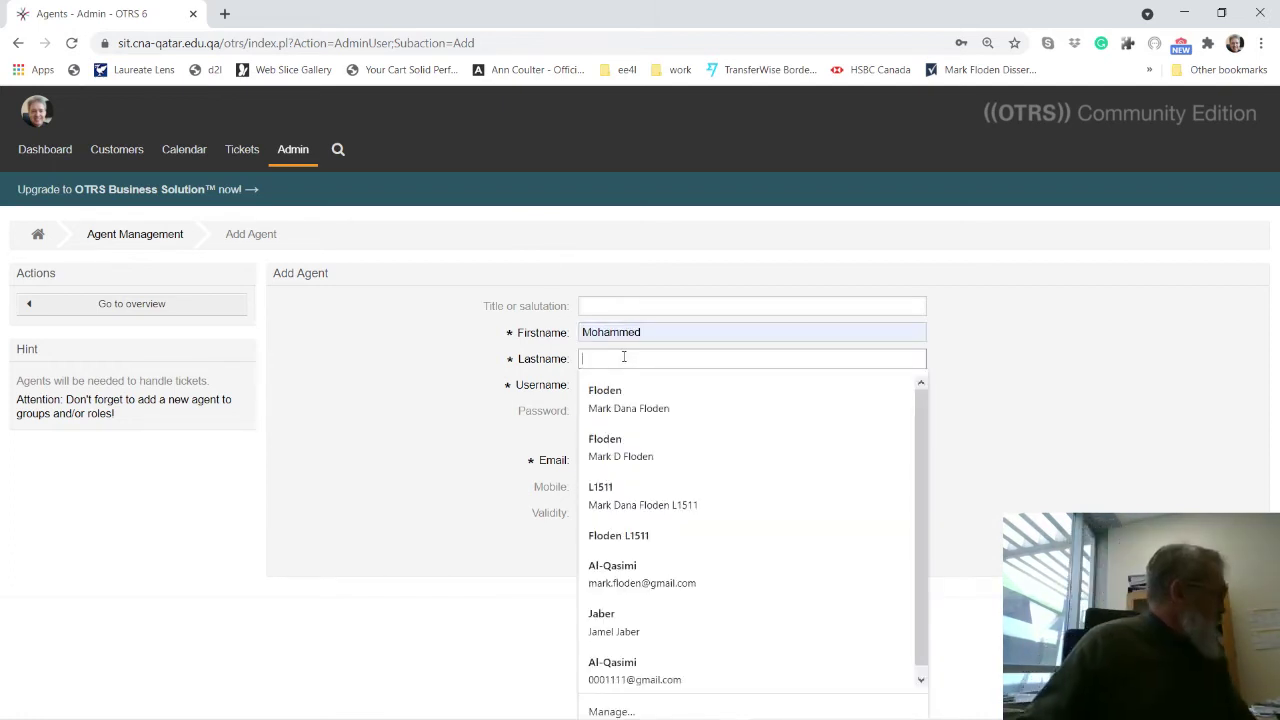
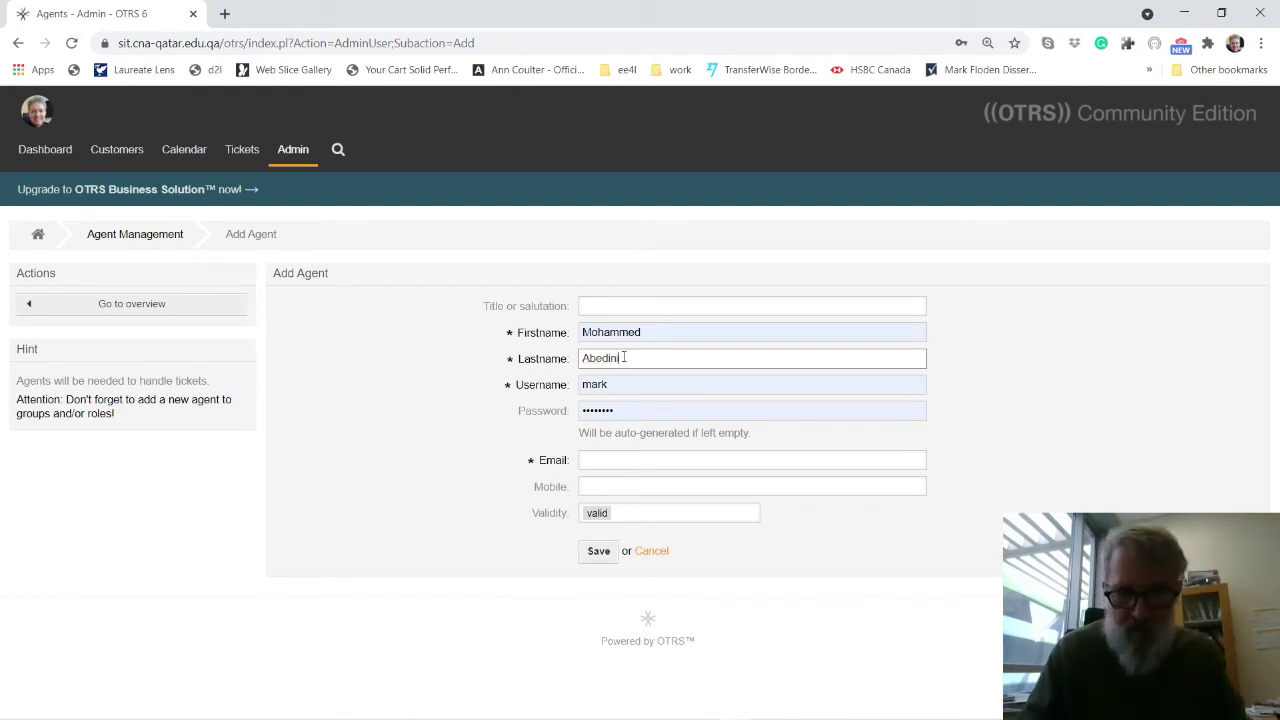
Give the agent a numeric username, a password and a college e-mail, then save.
{"action": "double_click", "coordinate": [623, 384]}
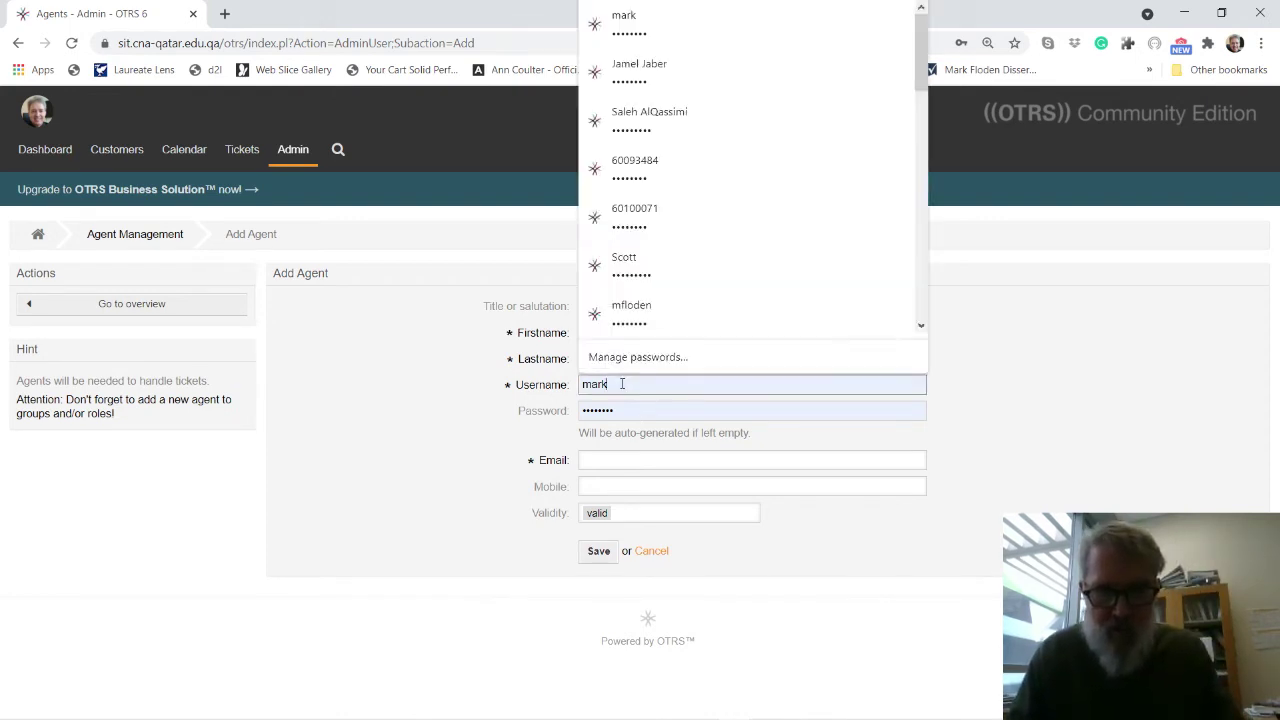
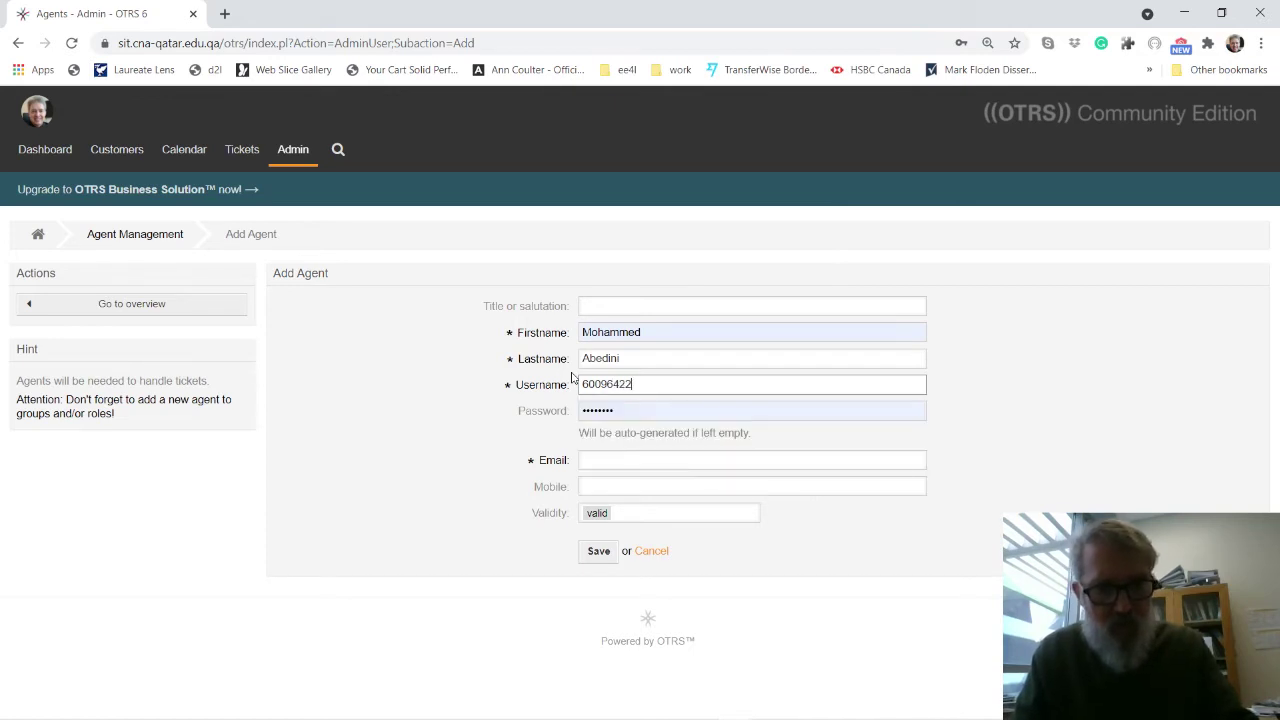
{"action": "left_click", "coordinate": [622, 411]}
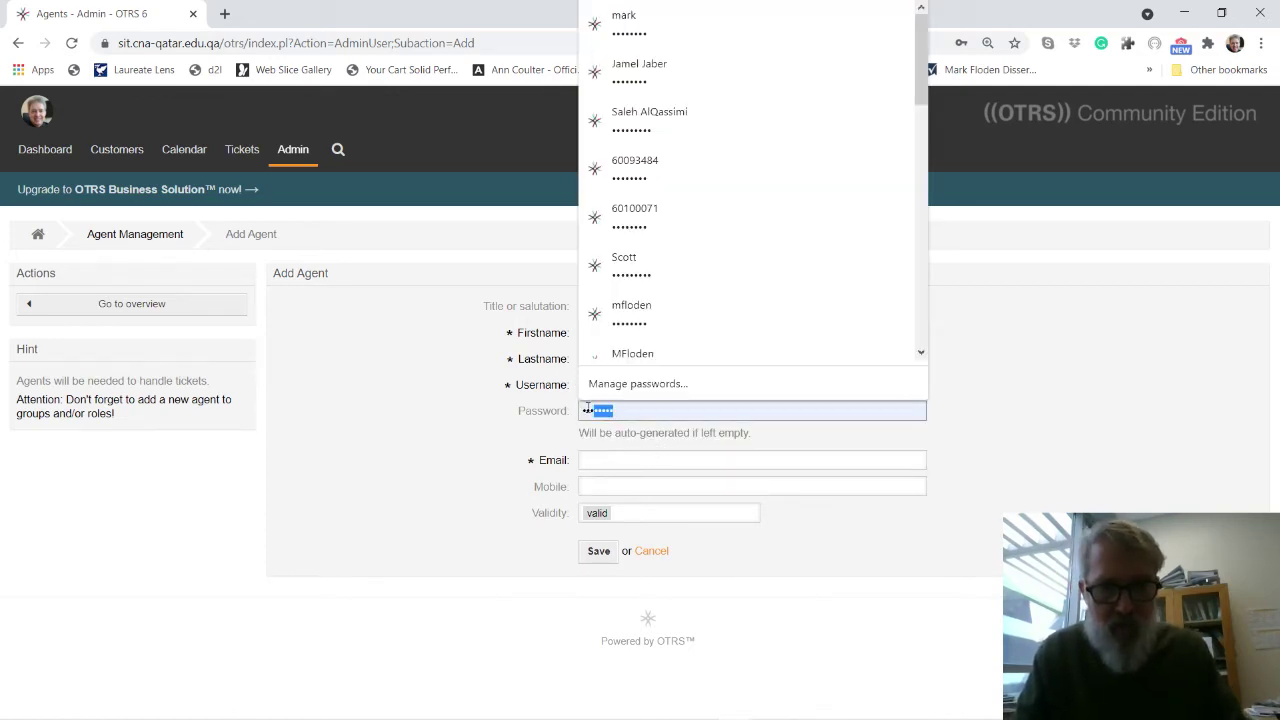
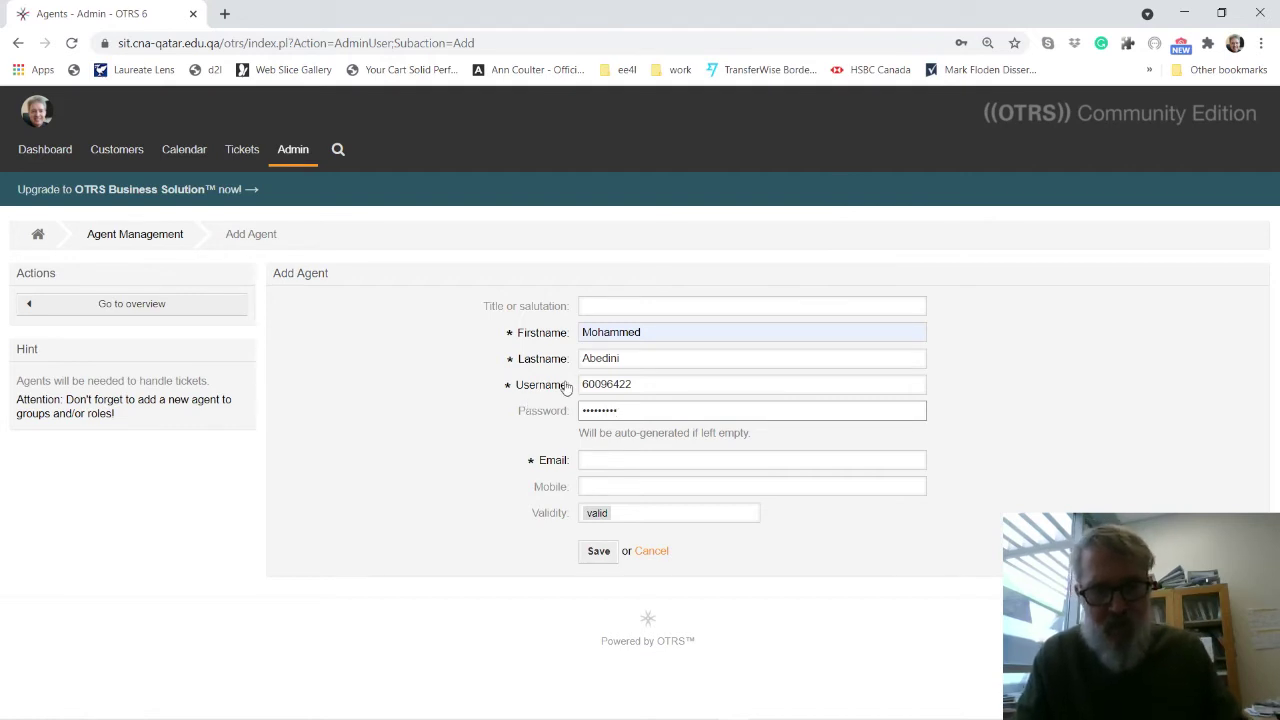
{"action": "left_click", "coordinate": [613, 461]}
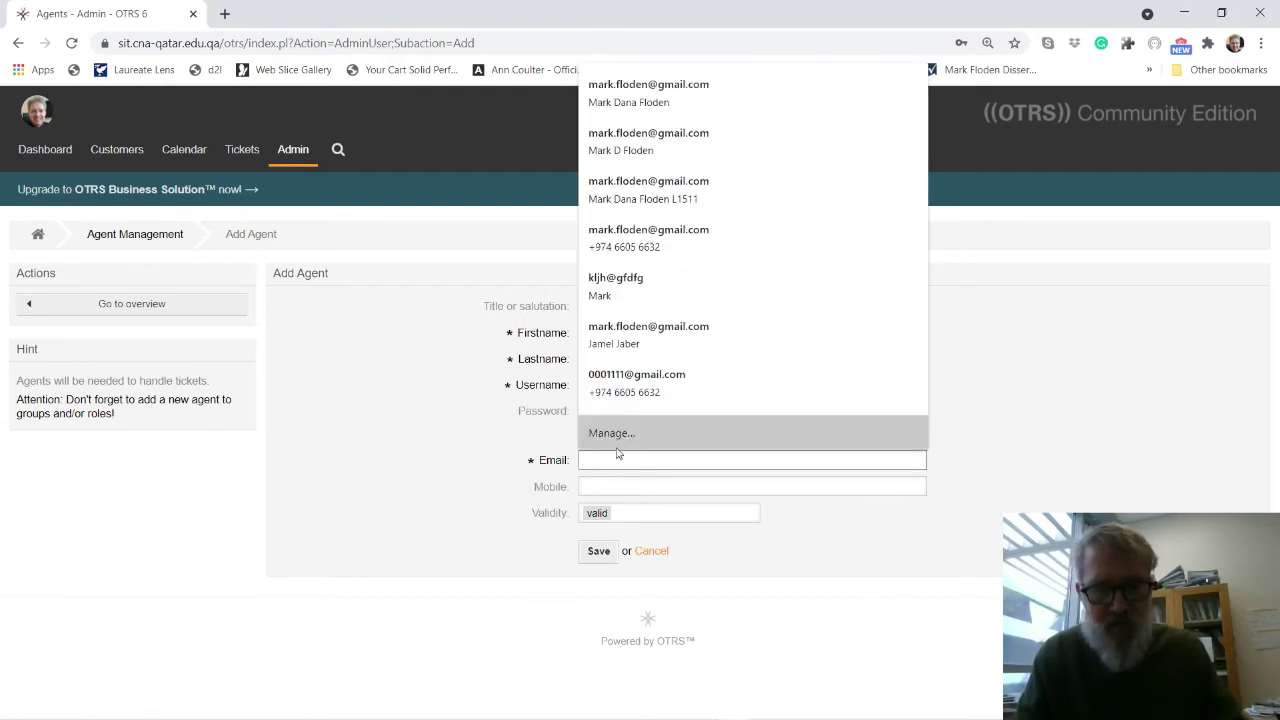
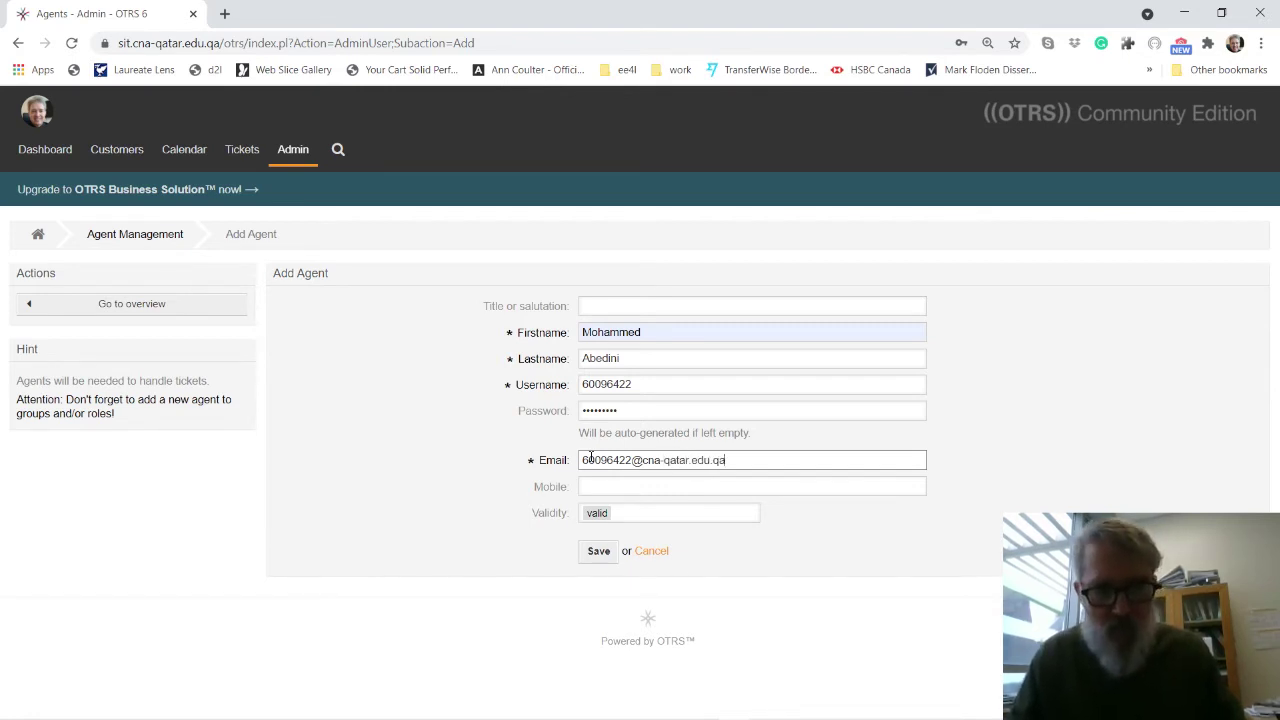
{"action": "left_click", "coordinate": [598, 551]}
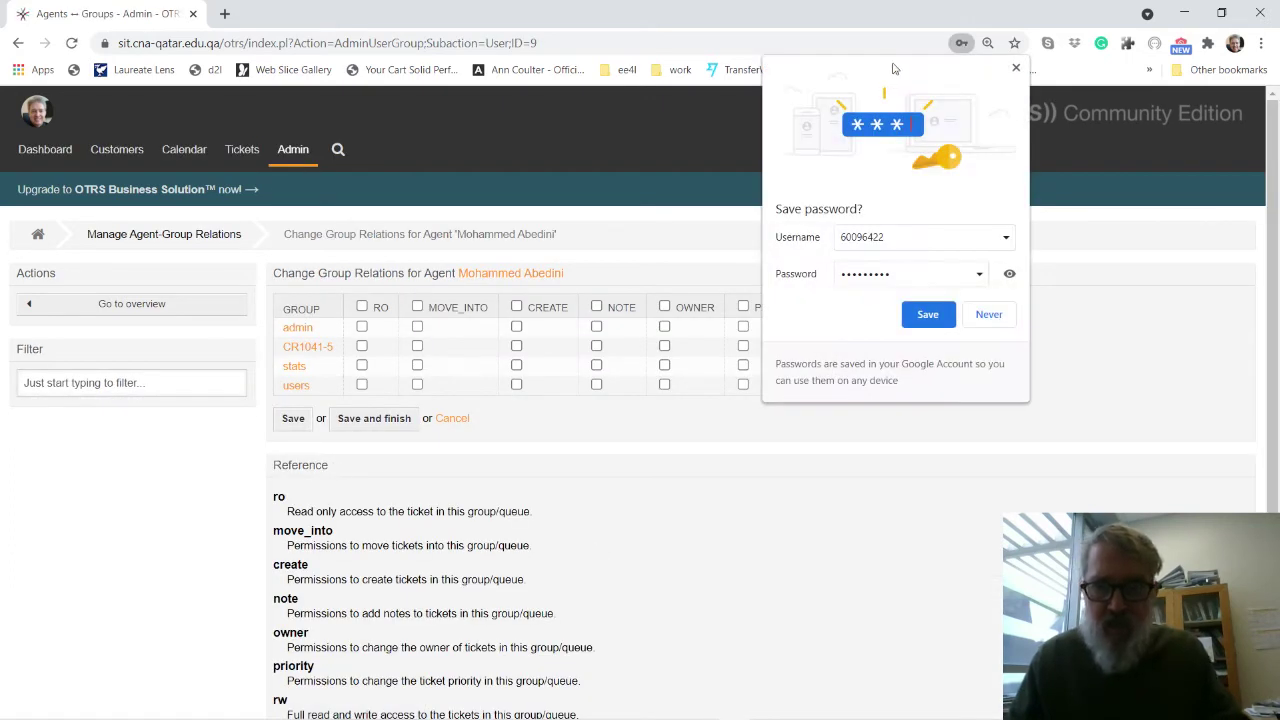
Grant the new agent RW permission in the admin group and save the relations.
{"action": "left_click", "coordinate": [1016, 70]}
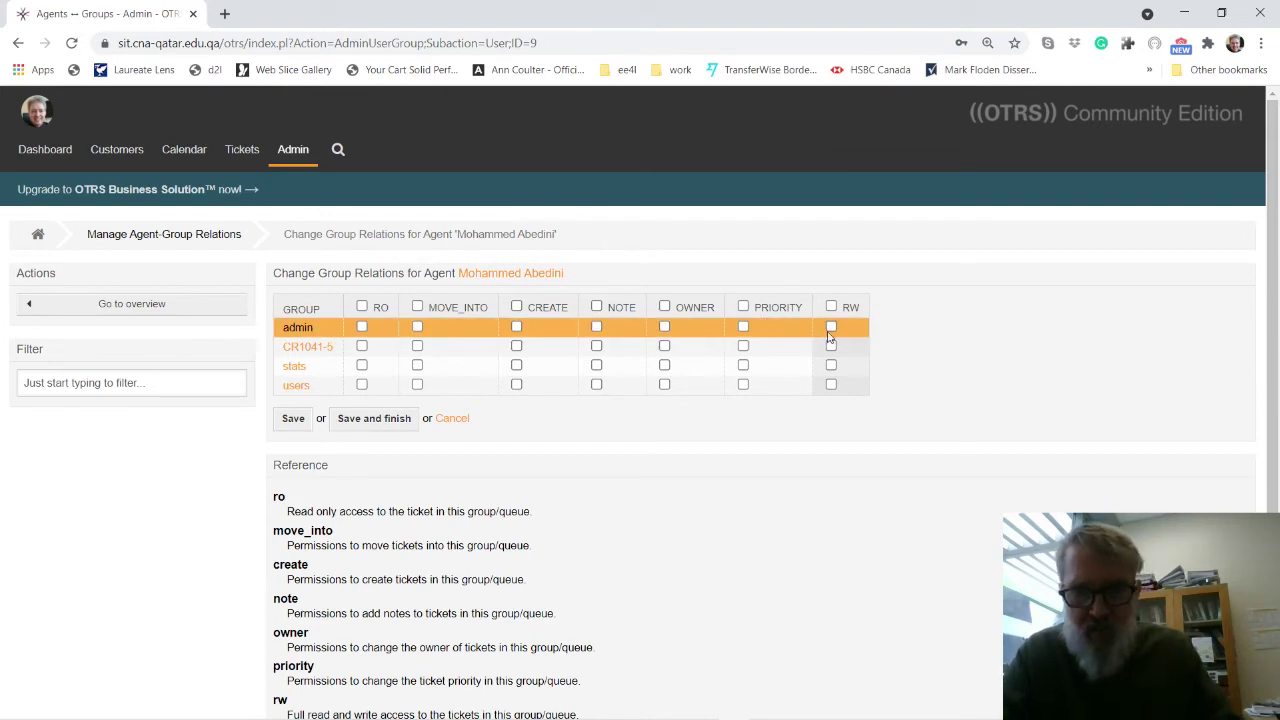
{"action": "left_click", "coordinate": [831, 326]}
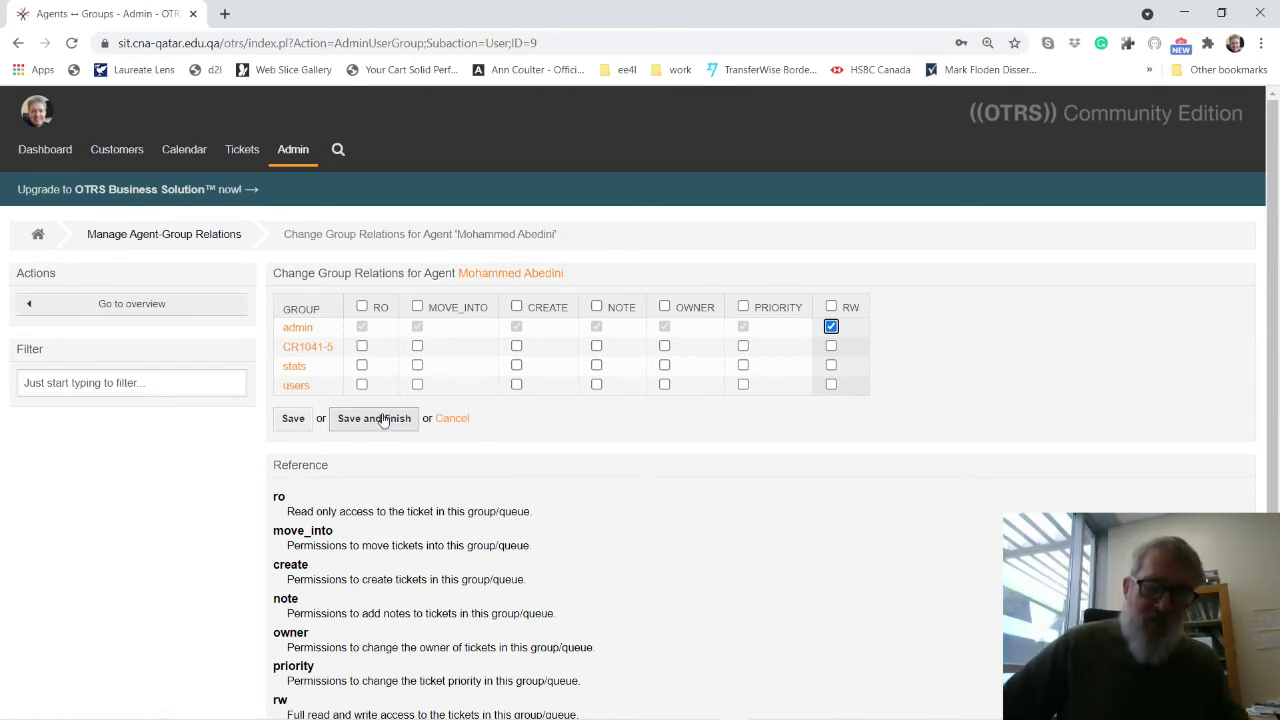
{"action": "left_click", "coordinate": [383, 421]}
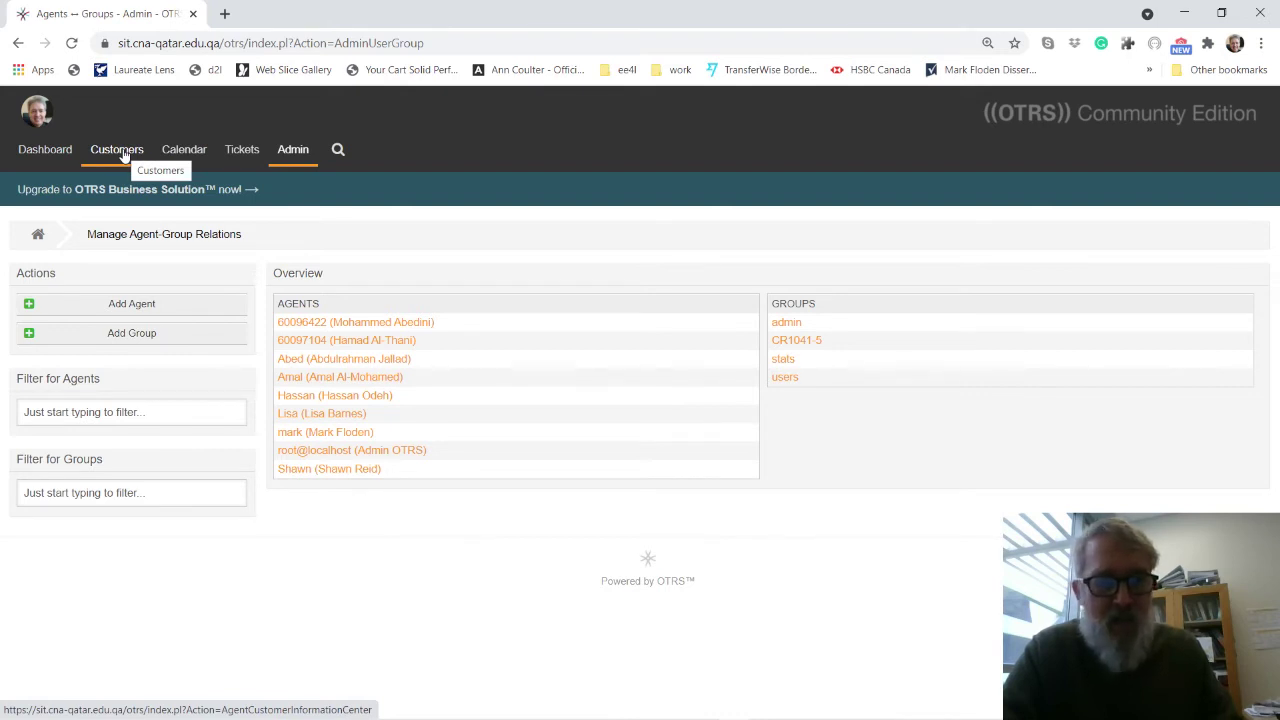
Save the existing customer company unchanged, then go to Customer User Administration.
{"action": "mouse_move", "coordinate": [122, 153]}
{"action": "left_click", "coordinate": [122, 256]}
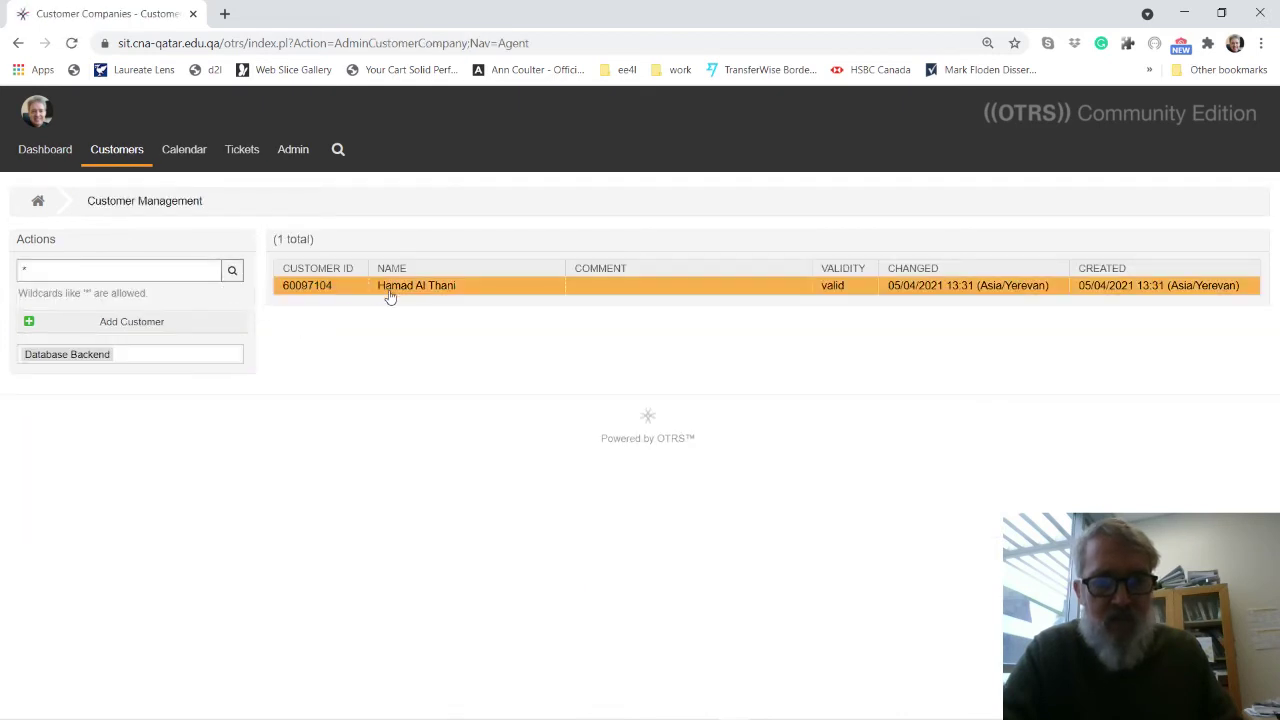
{"action": "left_click", "coordinate": [287, 288]}
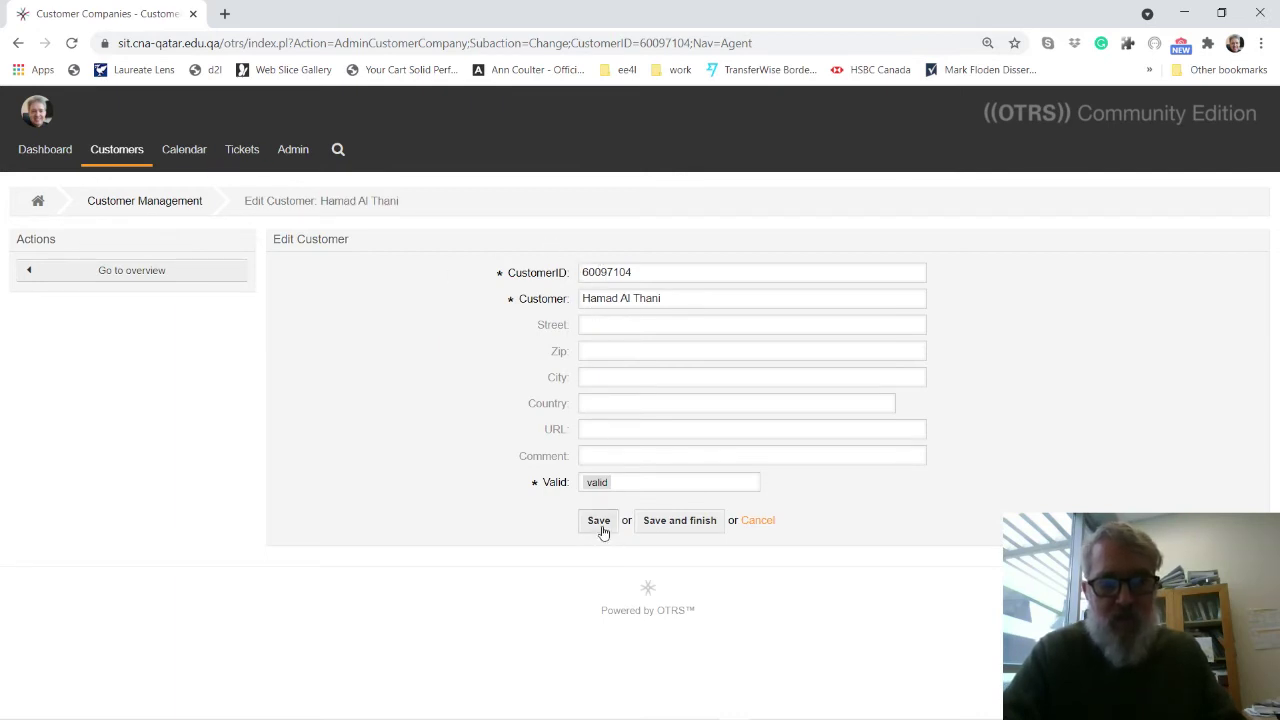
{"action": "left_click", "coordinate": [660, 524]}
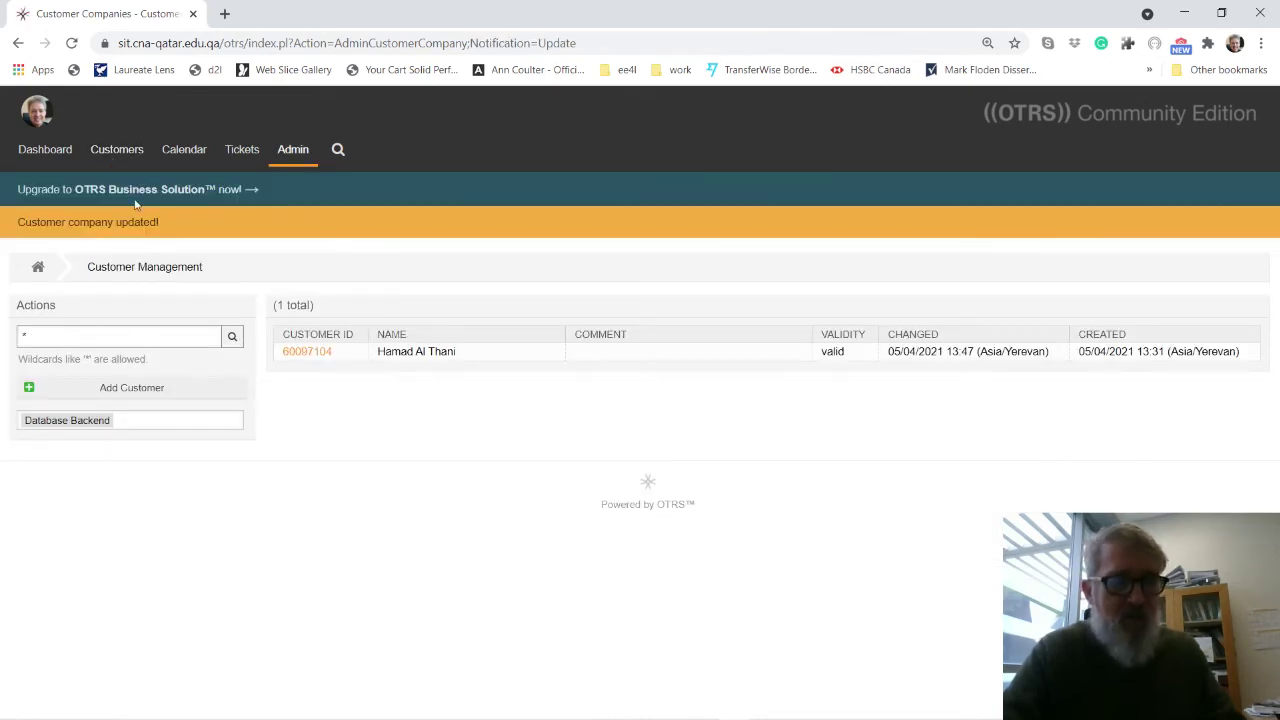
{"action": "mouse_move", "coordinate": [125, 152]}
{"action": "left_click", "coordinate": [125, 229]}
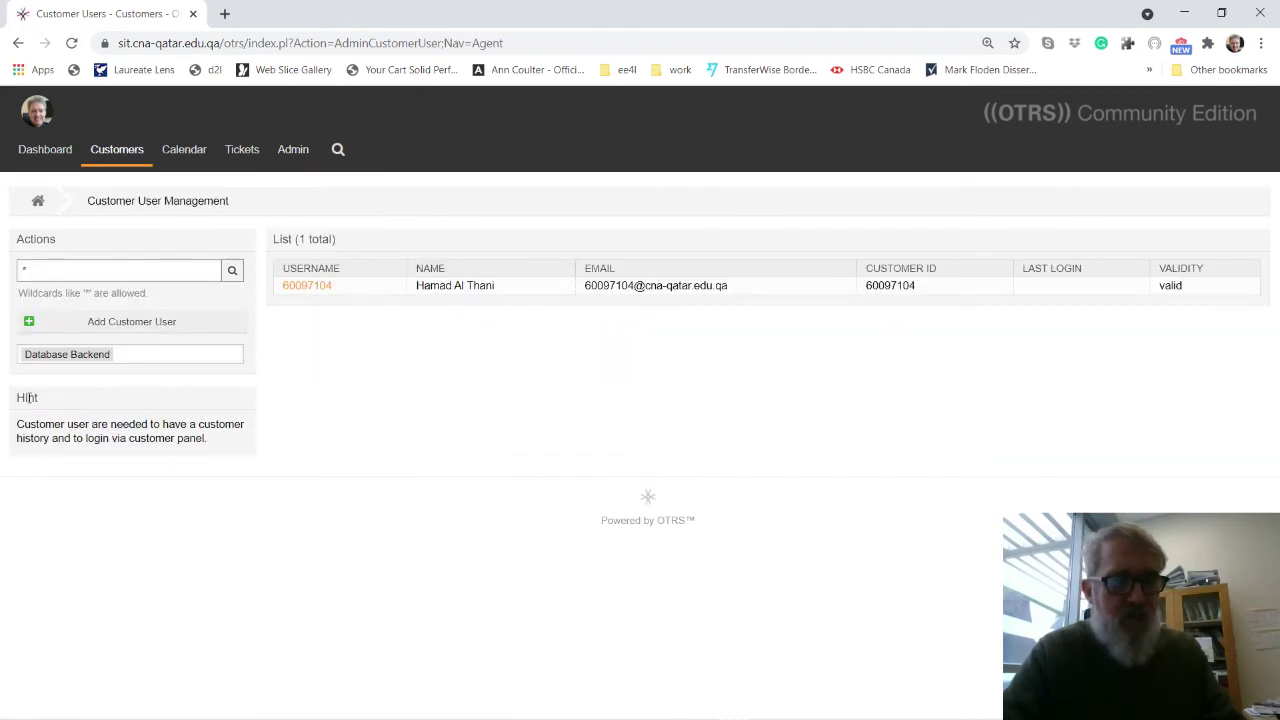
Start a new customer user with first name, last name, numeric username and password.
{"action": "left_click", "coordinate": [114, 327]}
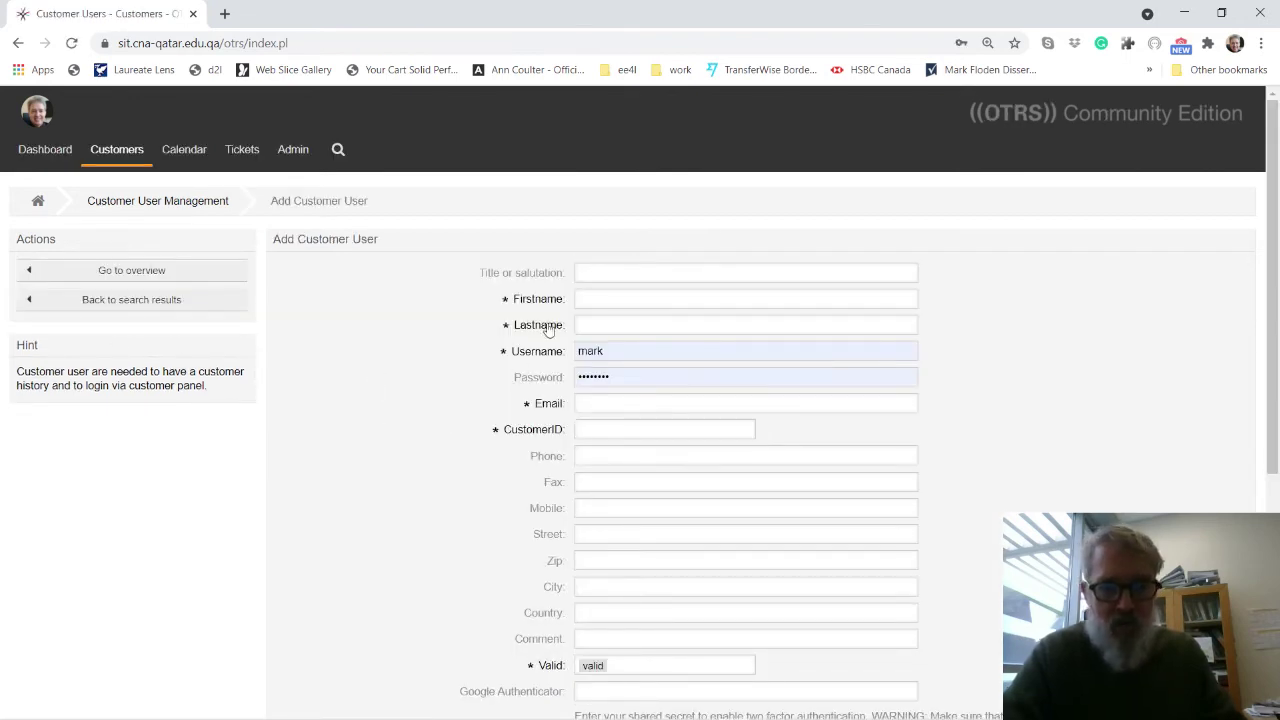
{"action": "left_click", "coordinate": [591, 296]}
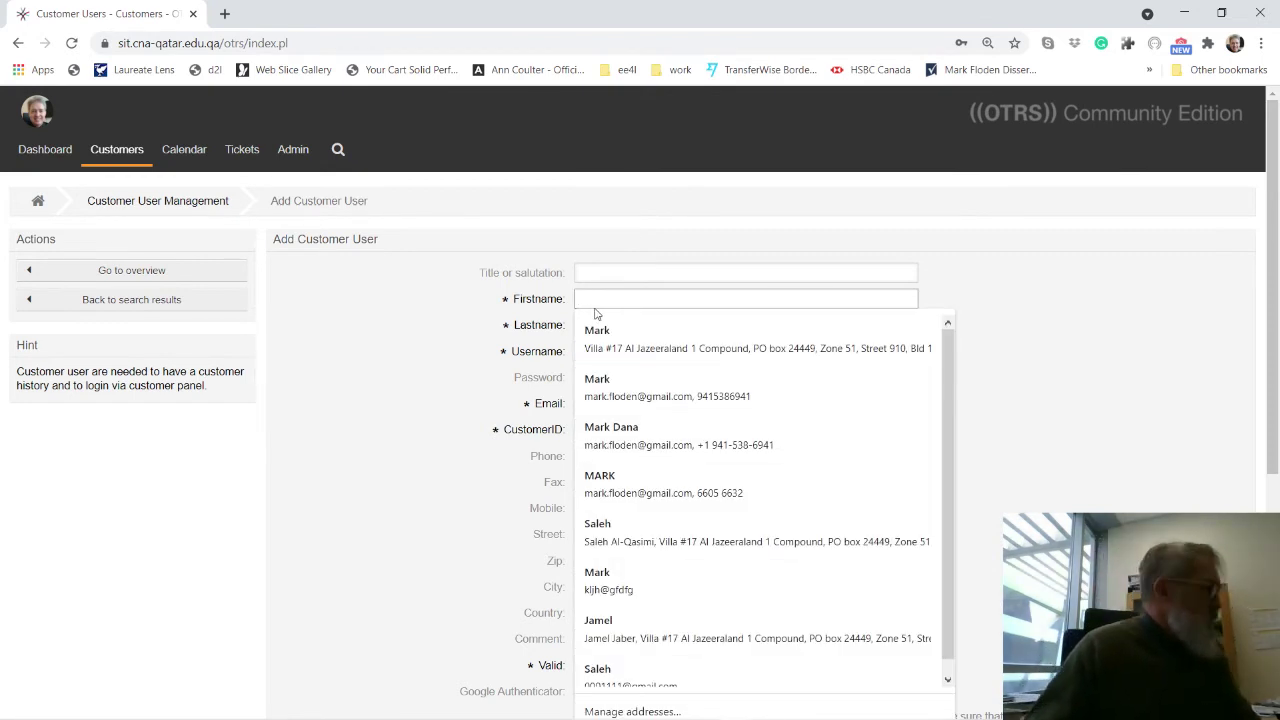
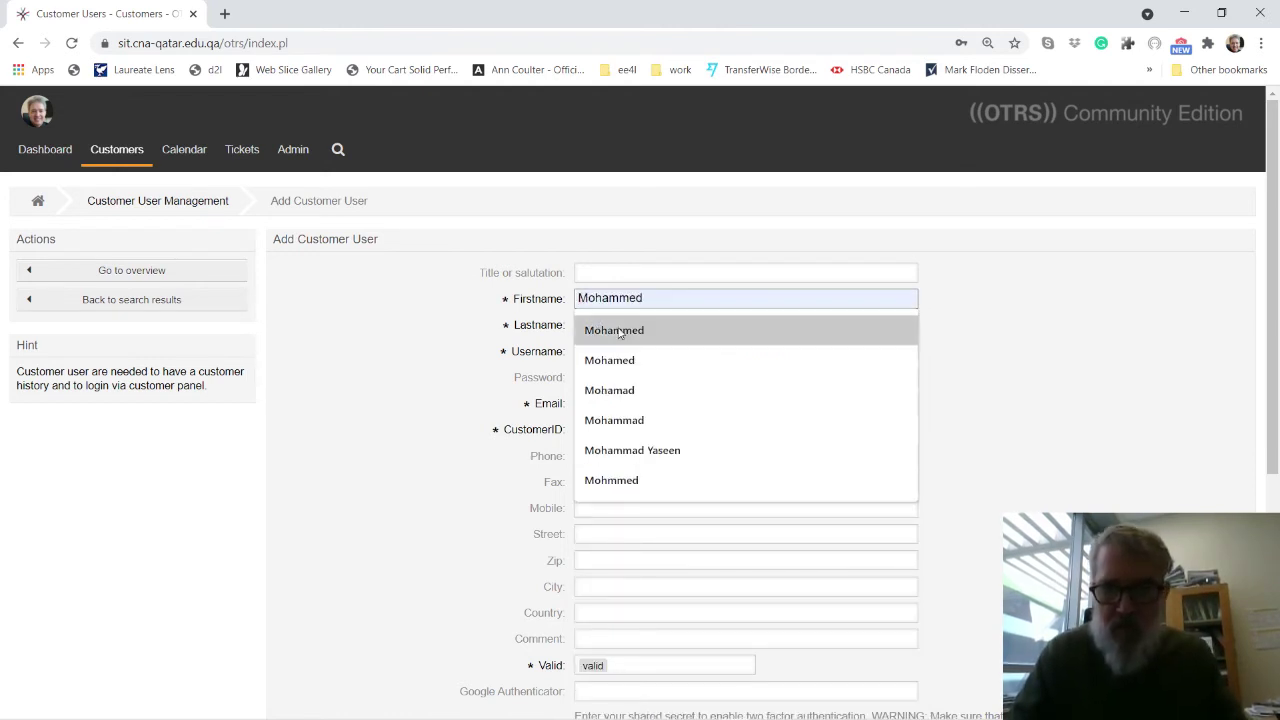
{"action": "left_click", "coordinate": [605, 330]}
{"action": "left_click", "coordinate": [615, 330]}
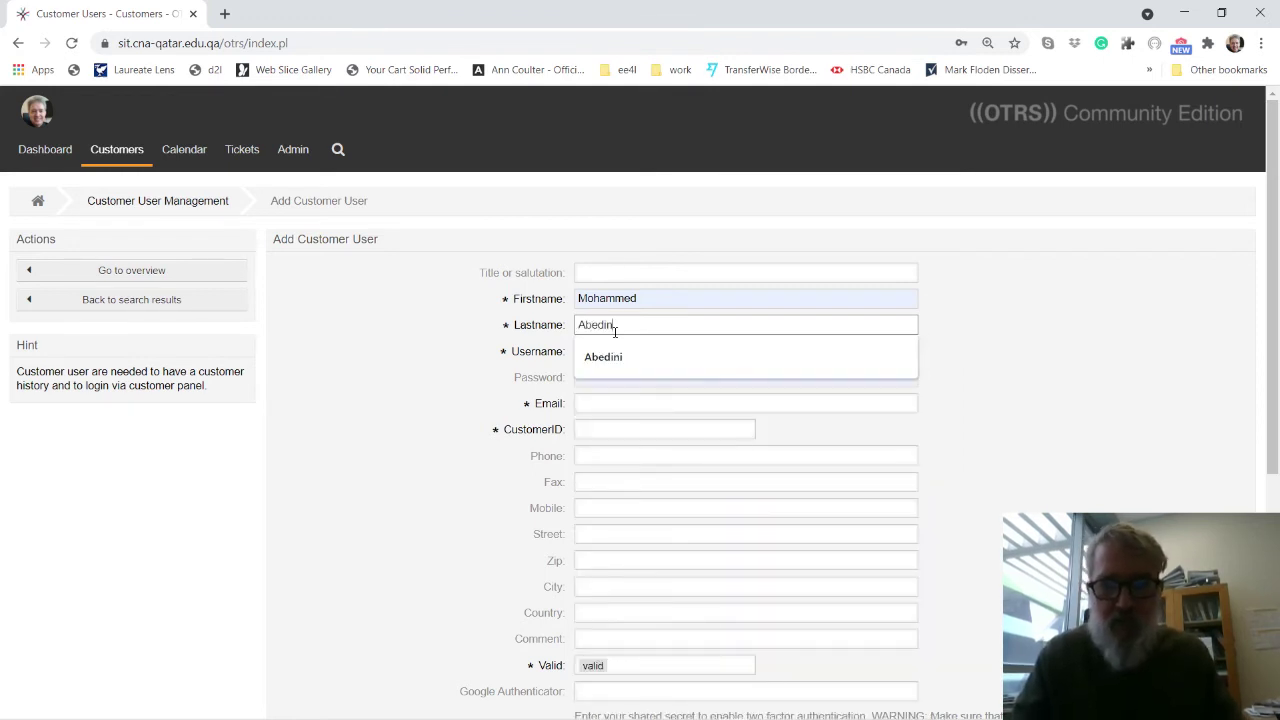
{"action": "left_click", "coordinate": [600, 357]}
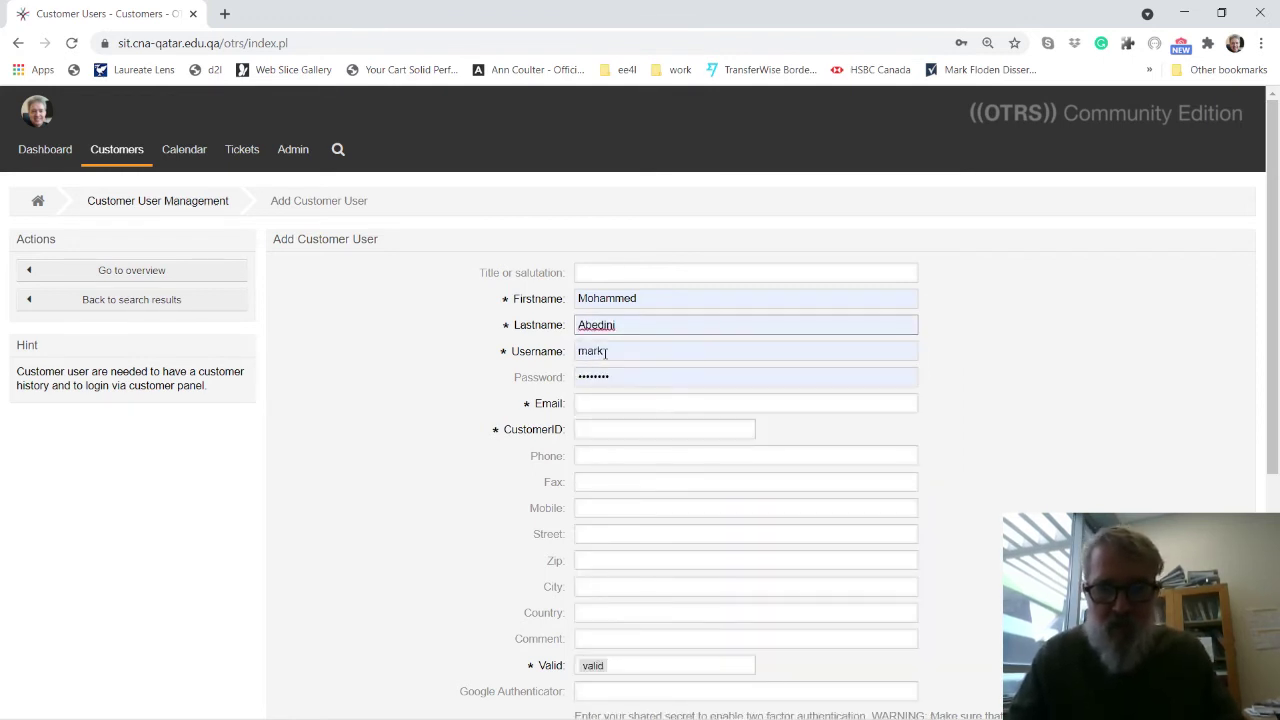
{"action": "double_click", "coordinate": [605, 351]}
{"action": "type", "text": "7"}
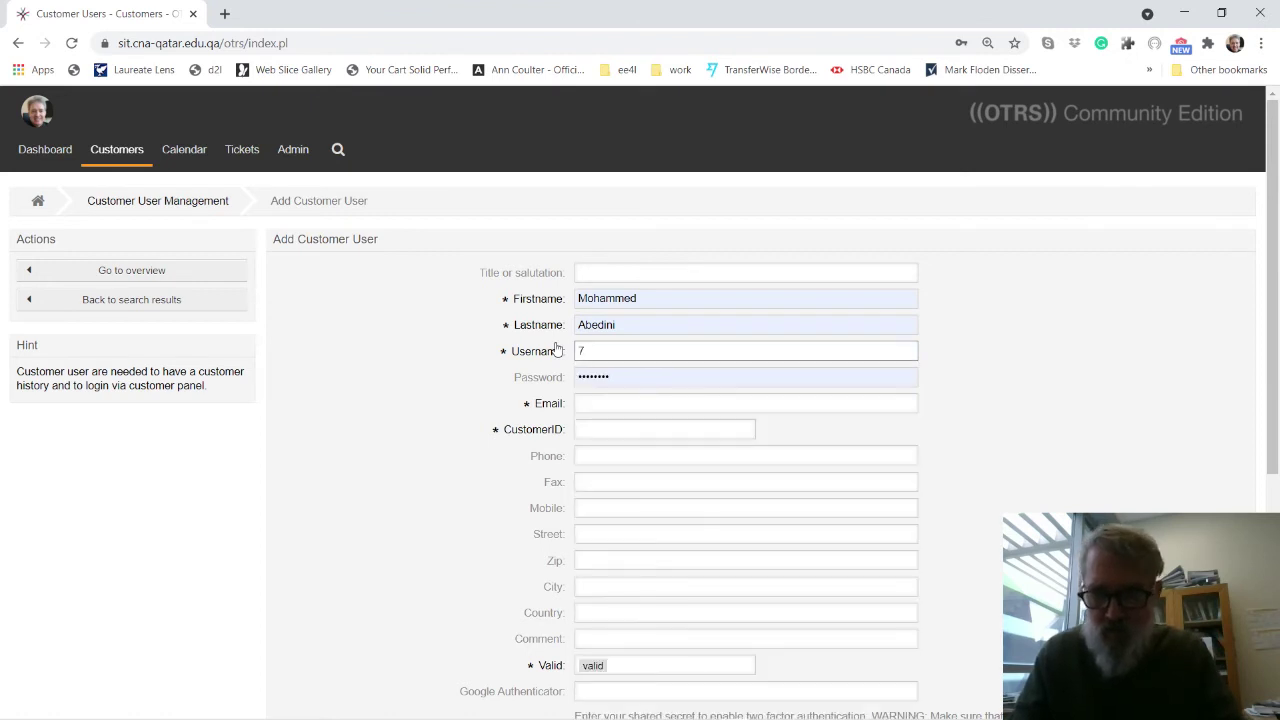
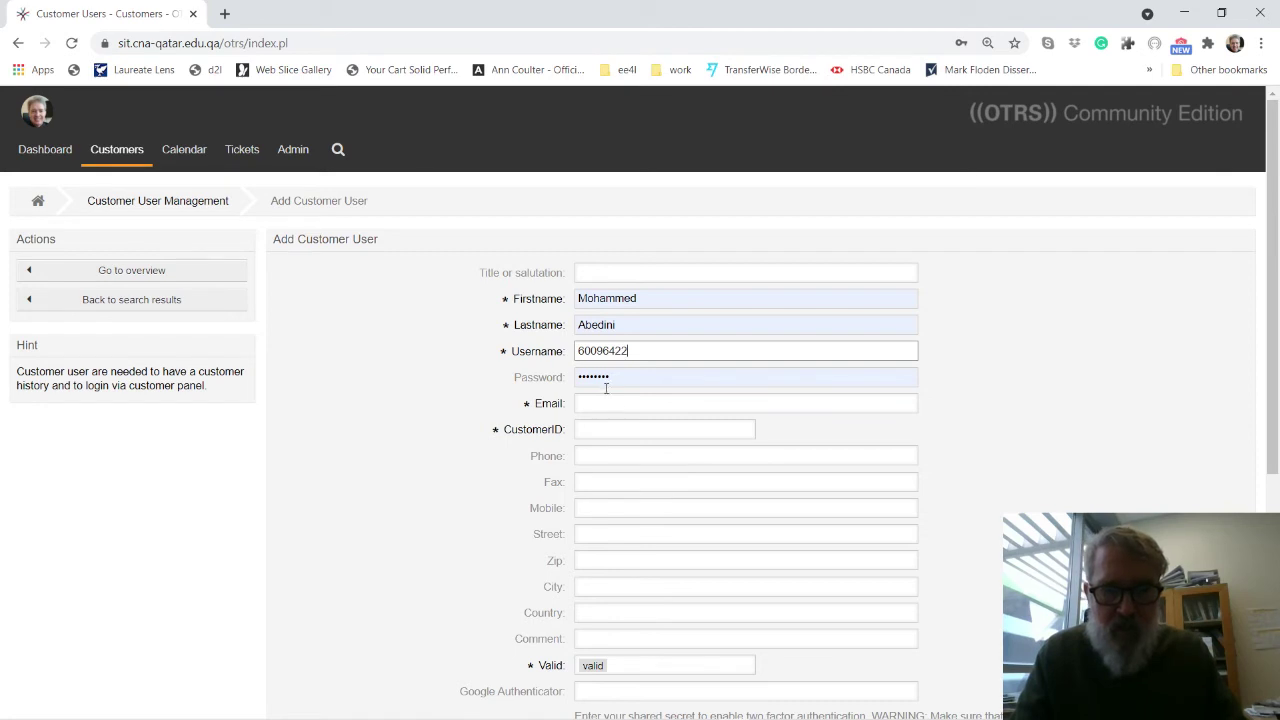
{"action": "double_click", "coordinate": [606, 378]}
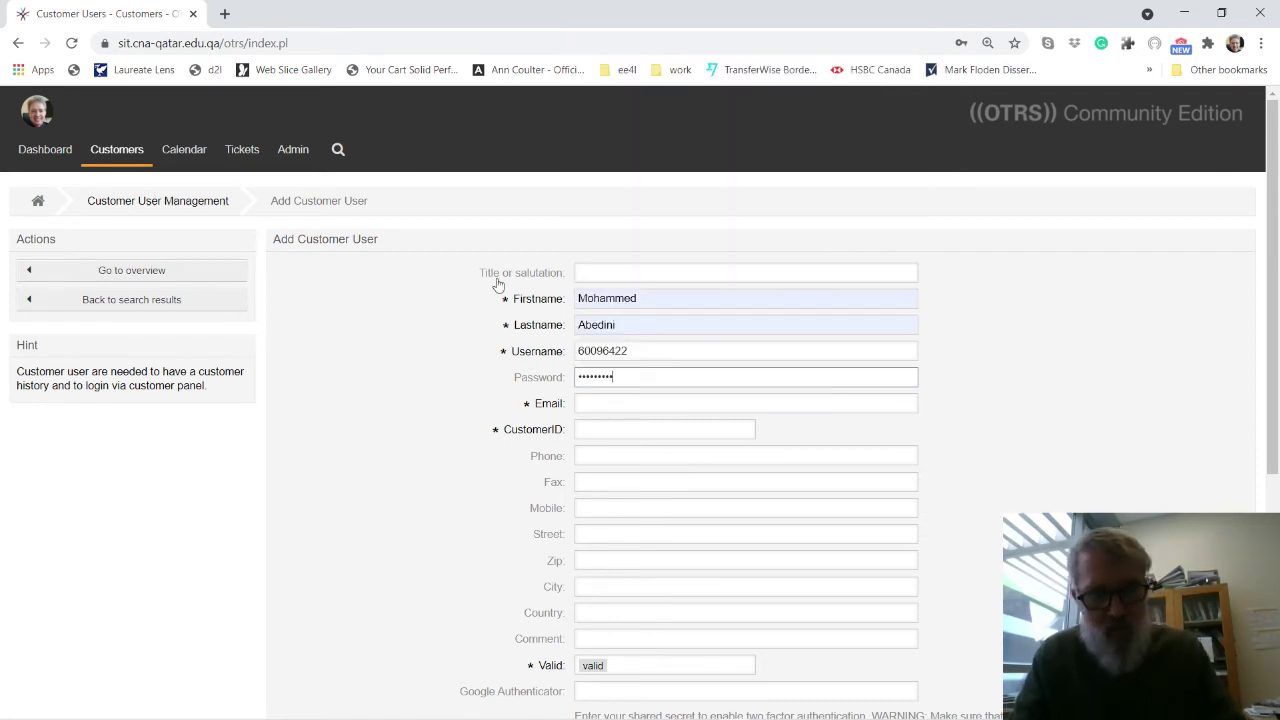
Add the suggested college e-mail, link the existing customer ID, and save the user.
{"action": "left_click", "coordinate": [586, 403]}
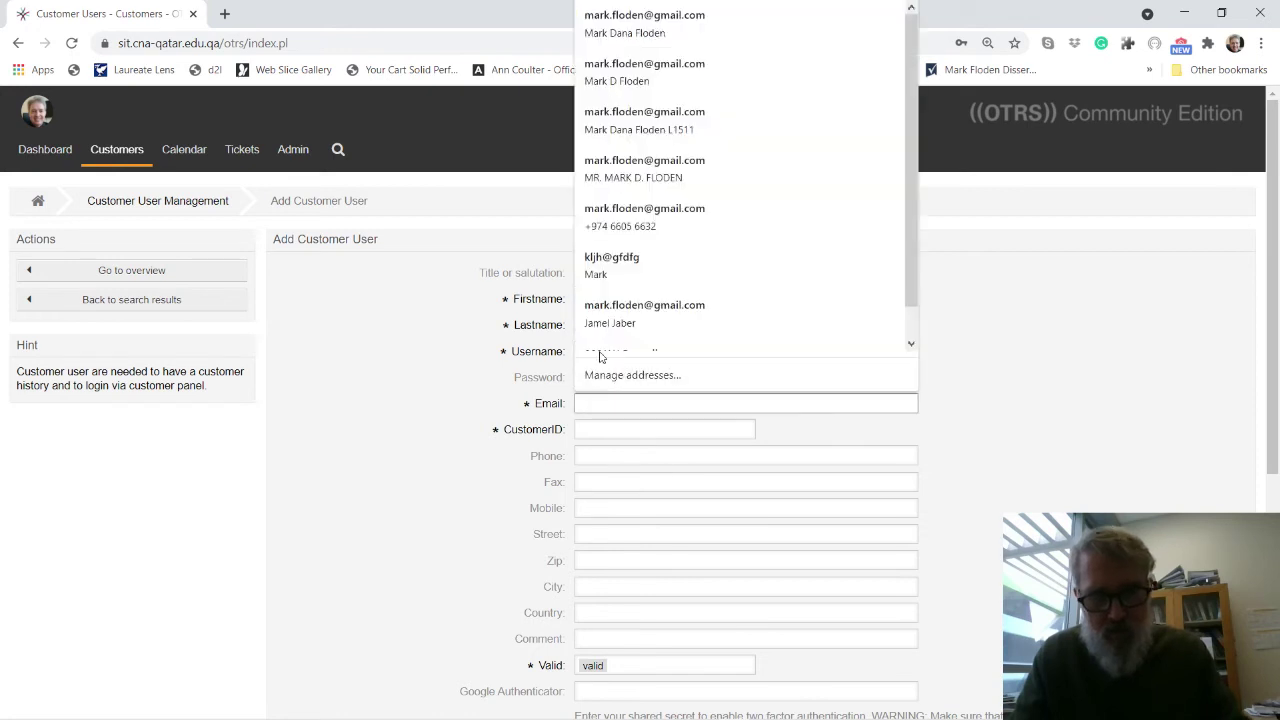
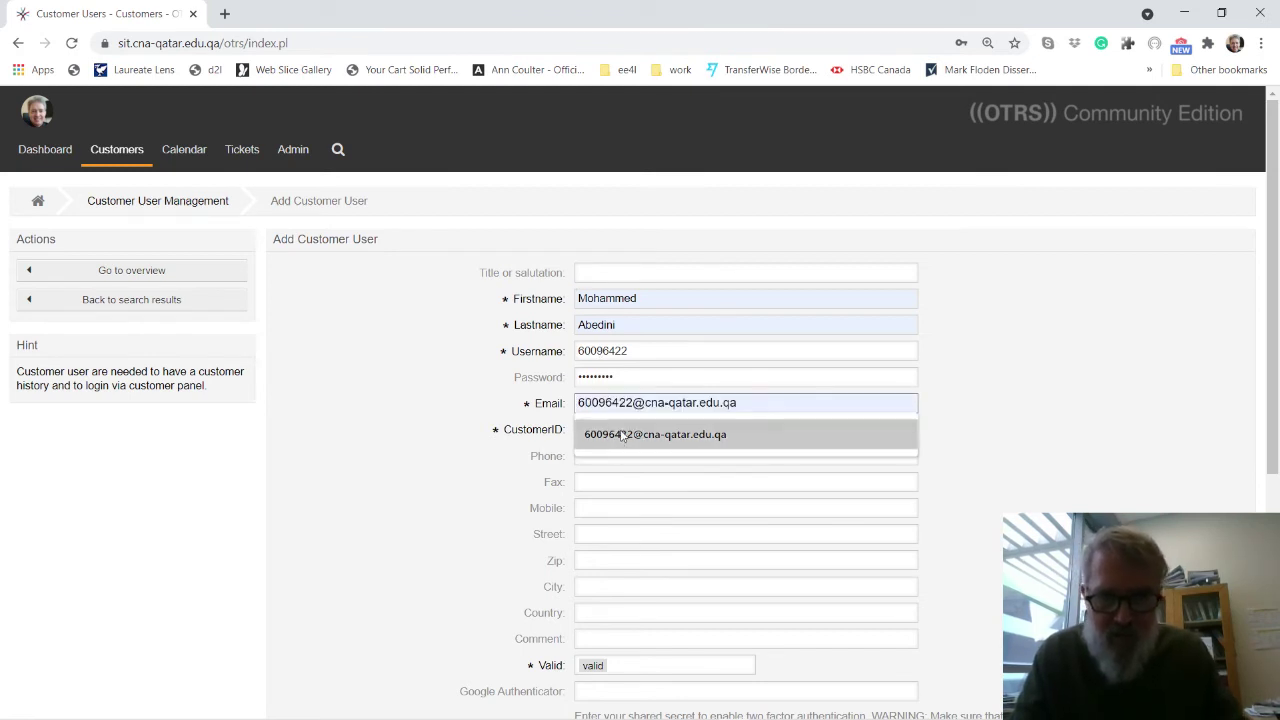
{"action": "left_click", "coordinate": [622, 436]}
{"action": "left_click", "coordinate": [614, 429]}
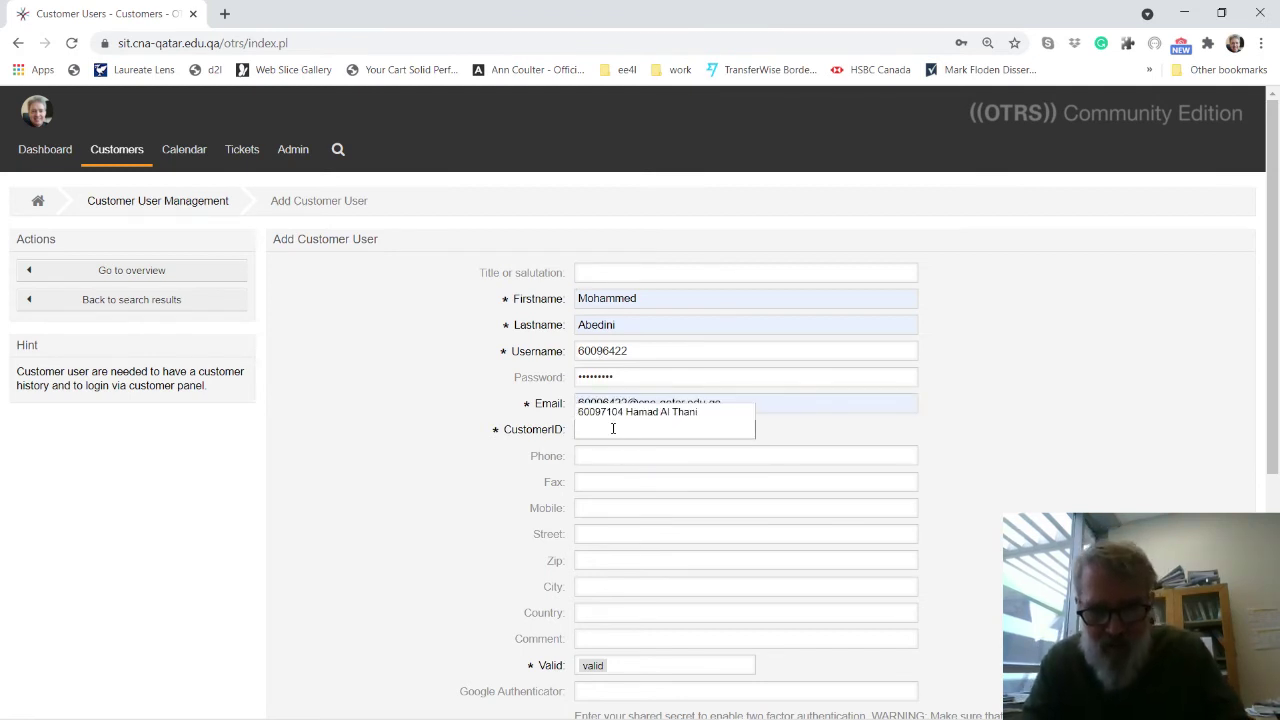
{"action": "left_click", "coordinate": [609, 414]}
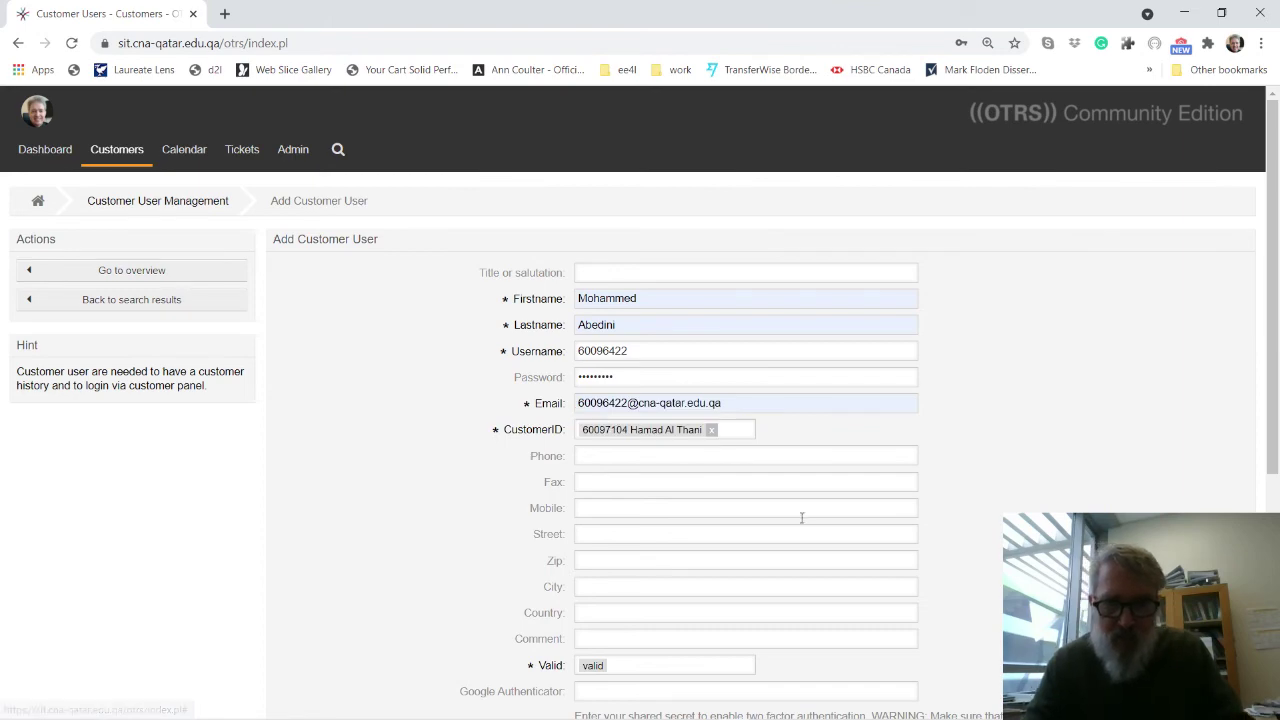
{"action": "scroll", "coordinate": [967, 598], "scroll_direction": "down", "scroll_amount": 4}
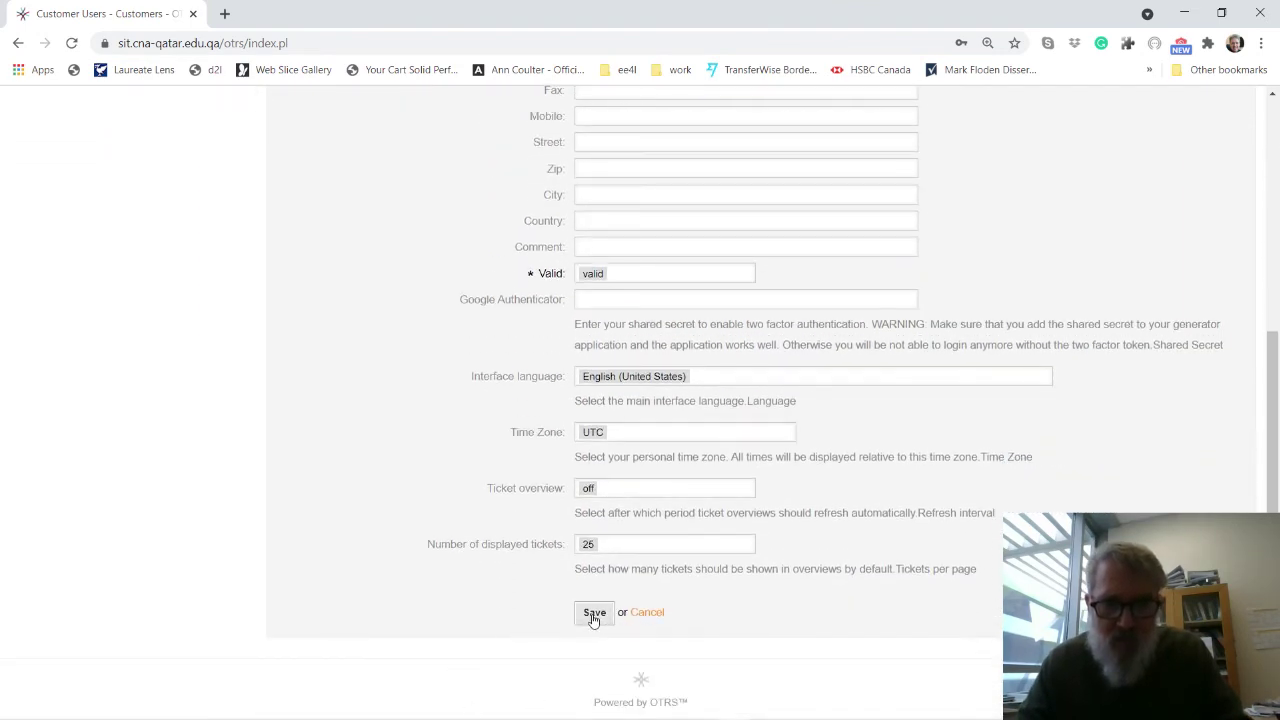
{"action": "left_click", "coordinate": [593, 616]}
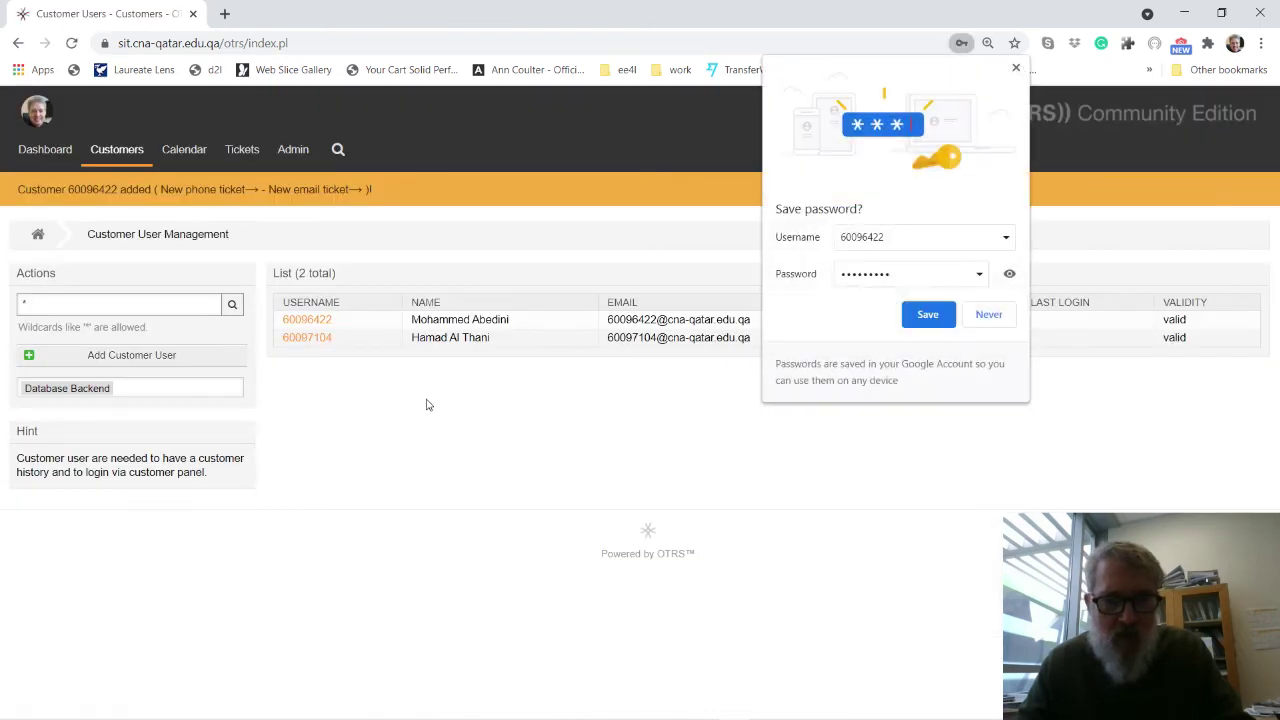
Start a phone ticket for the new customer user, routed to the CP1041 Section 1 queue.
{"action": "left_click", "coordinate": [988, 314]}
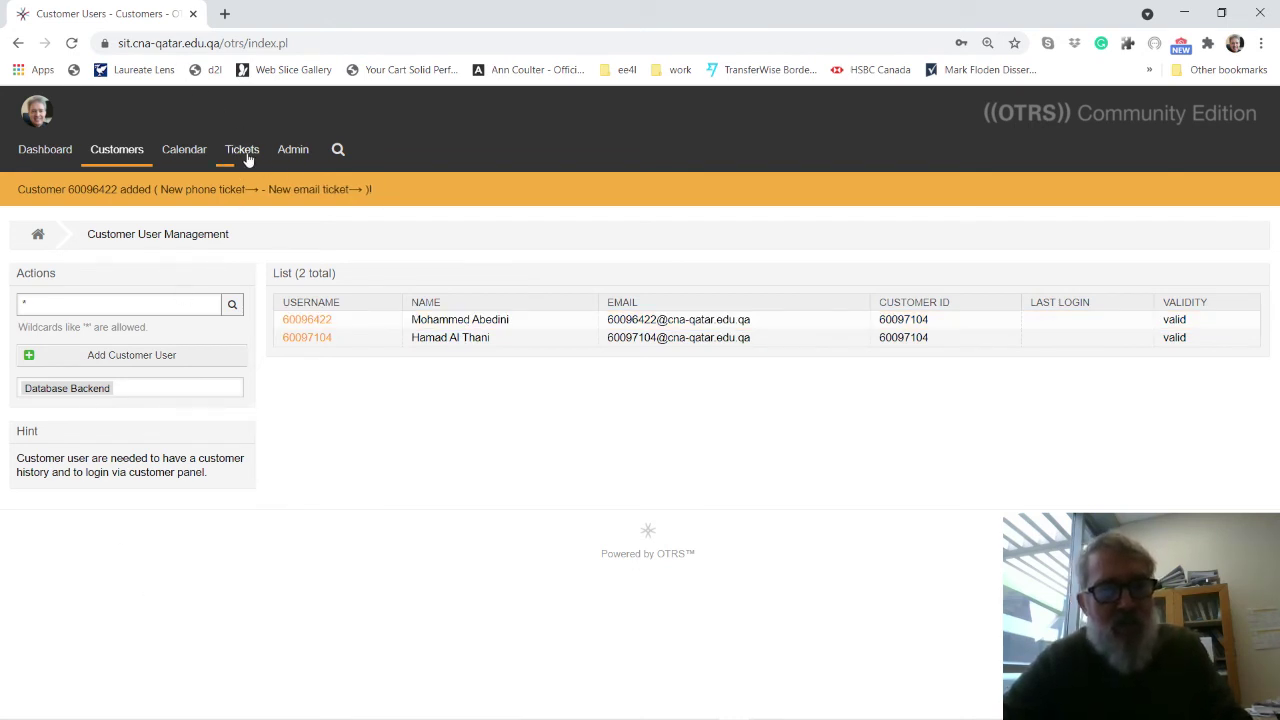
{"action": "mouse_move", "coordinate": [247, 158]}
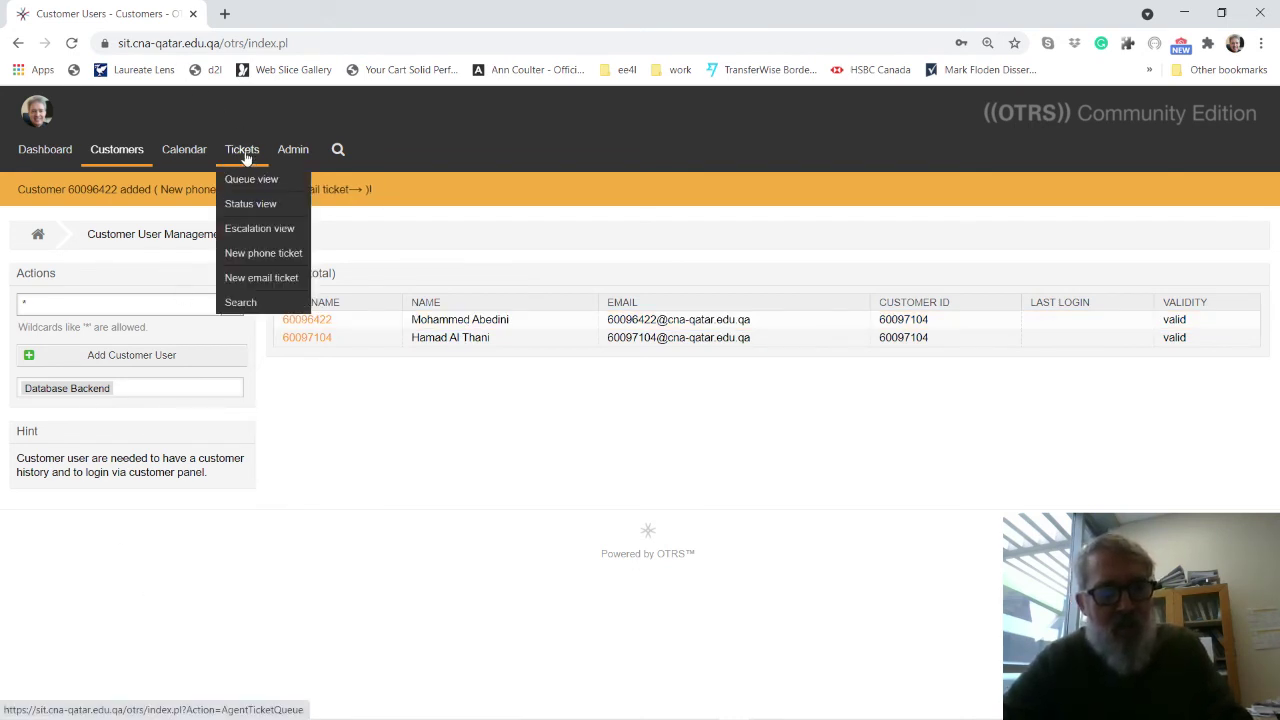
{"action": "left_click", "coordinate": [248, 256]}
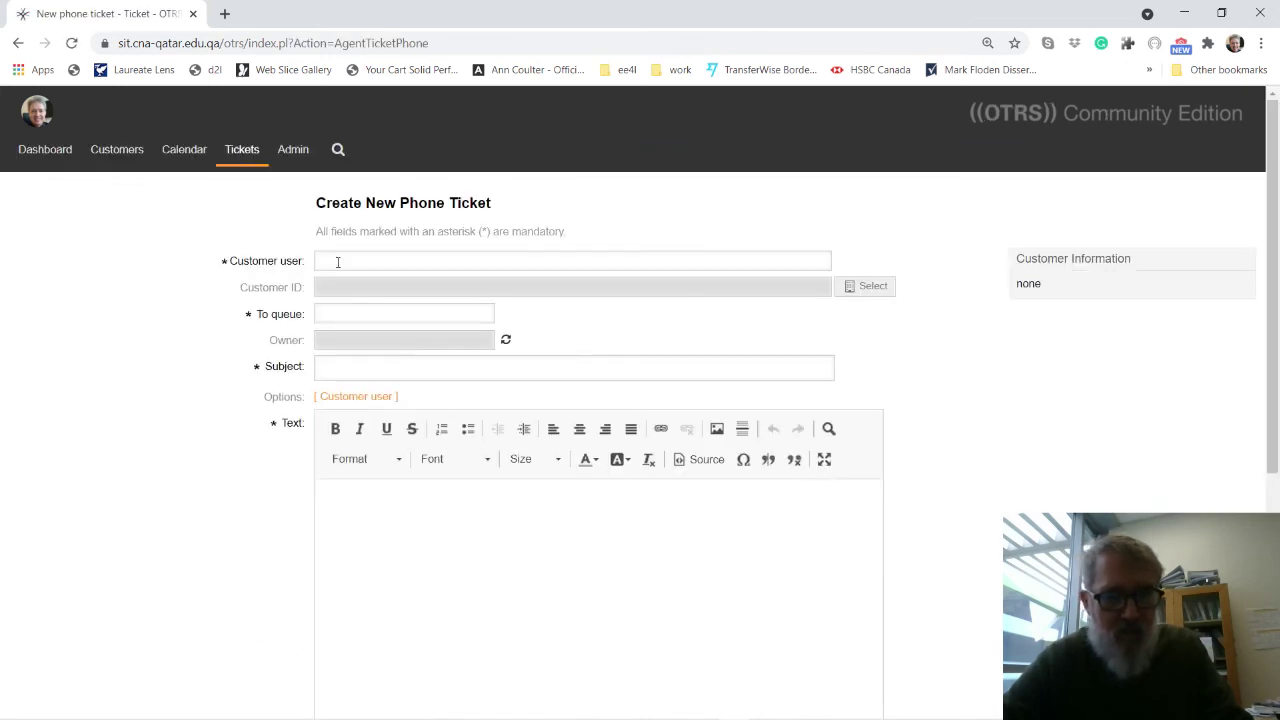
{"action": "left_click", "coordinate": [341, 259]}
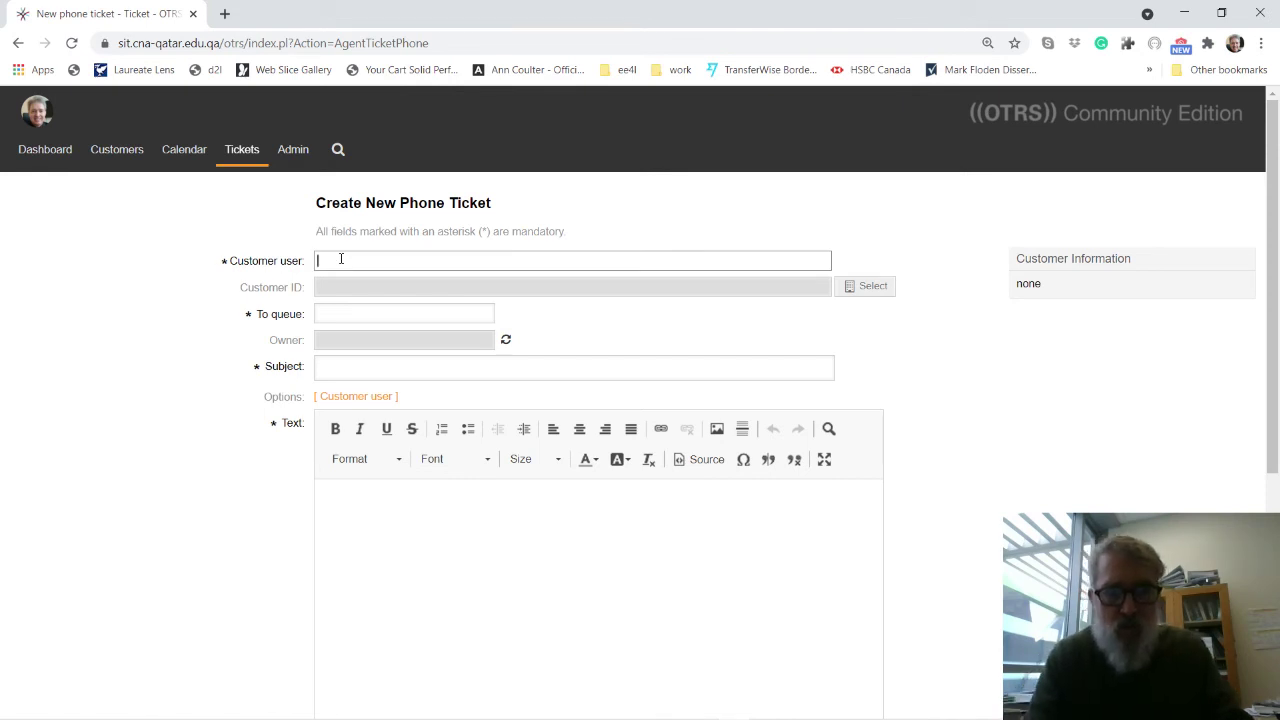
{"action": "type", "text": "600"}
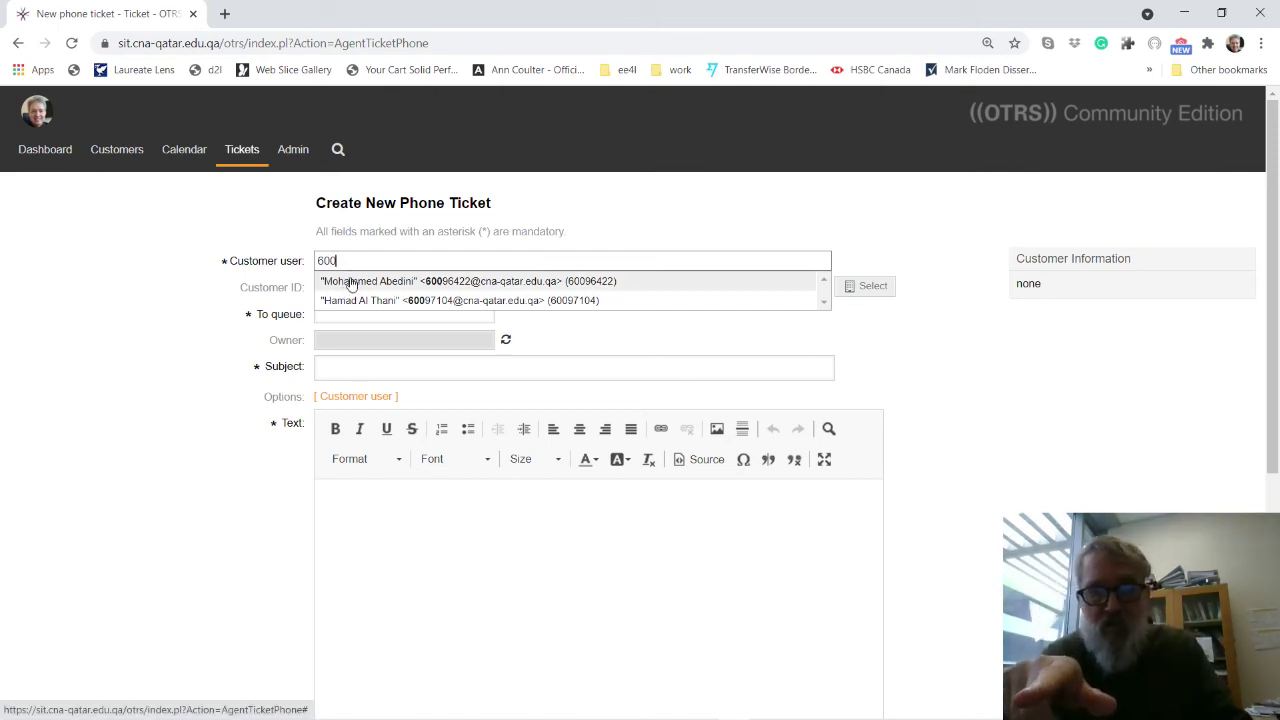
{"action": "left_click", "coordinate": [350, 284]}
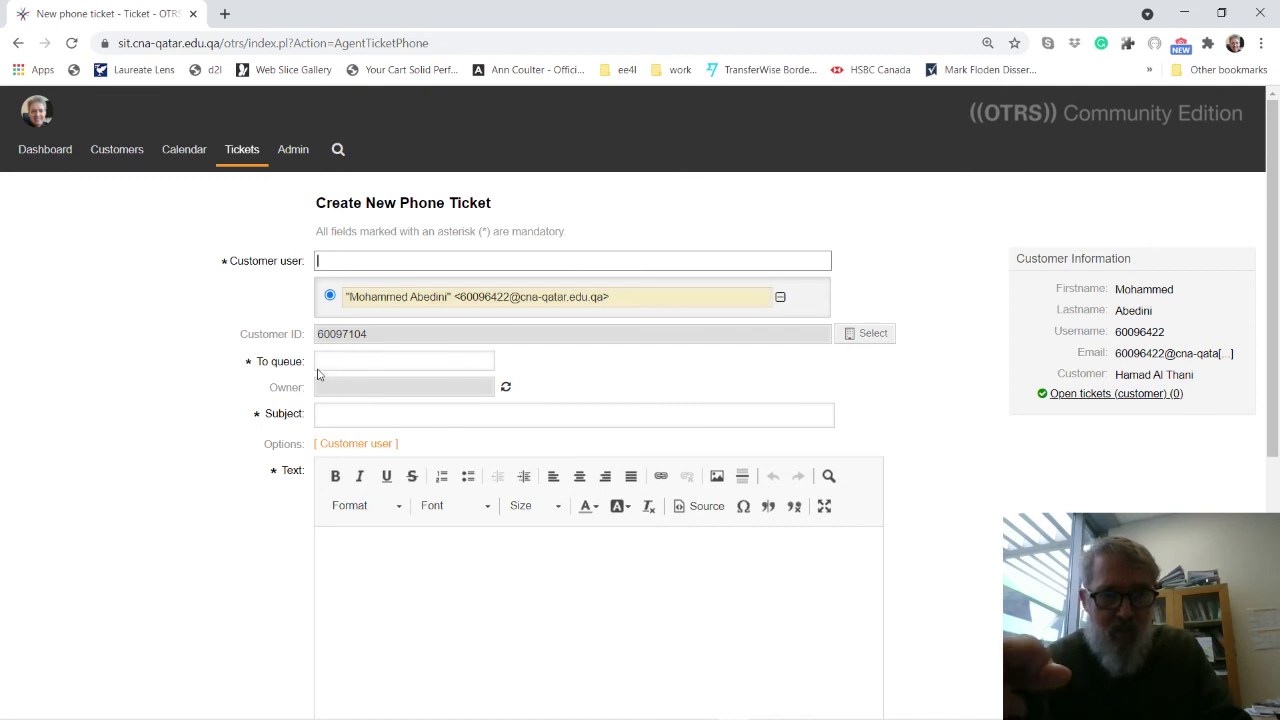
{"action": "left_click", "coordinate": [335, 358]}
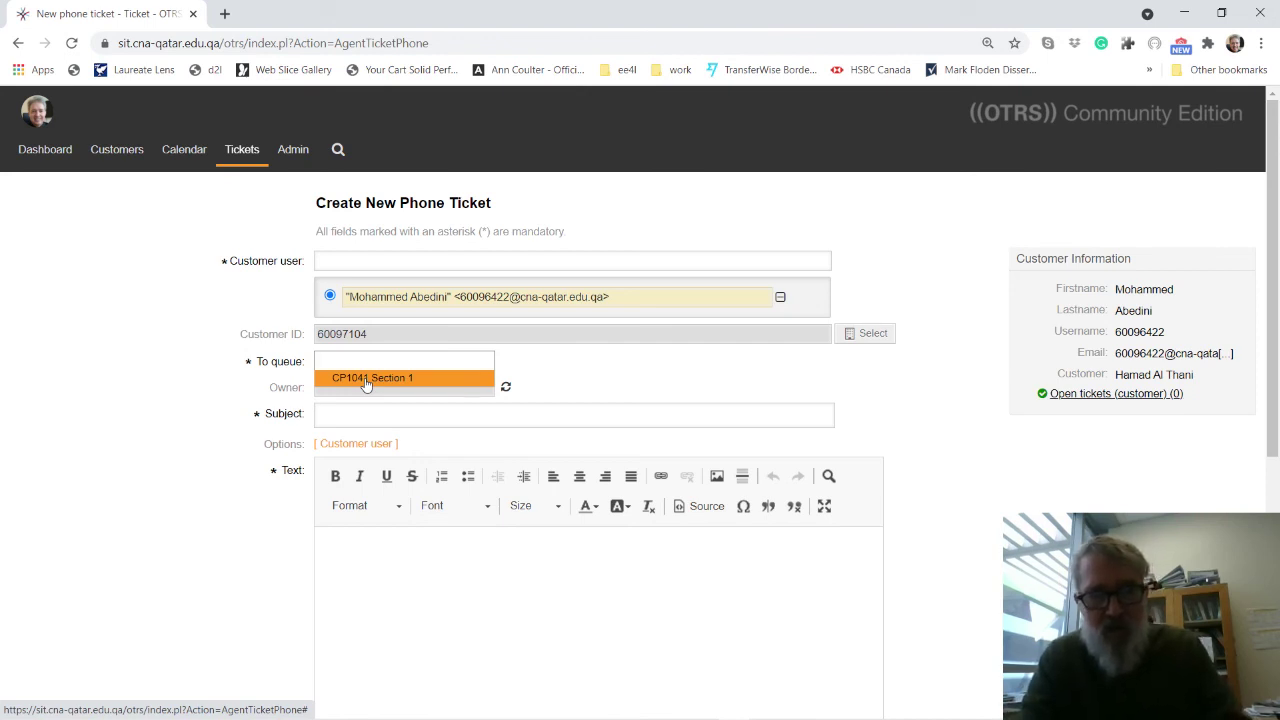
{"action": "type", "text": "raw"}
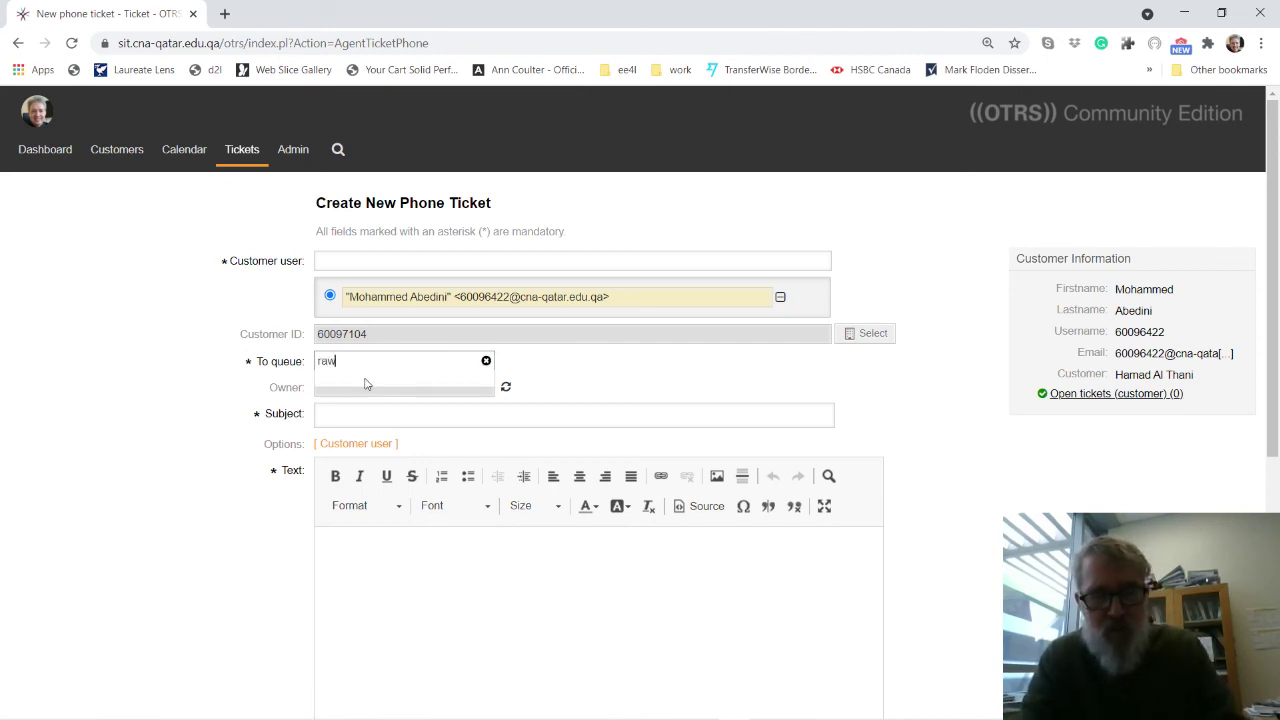
{"action": "key", "text": "BackSpace"}
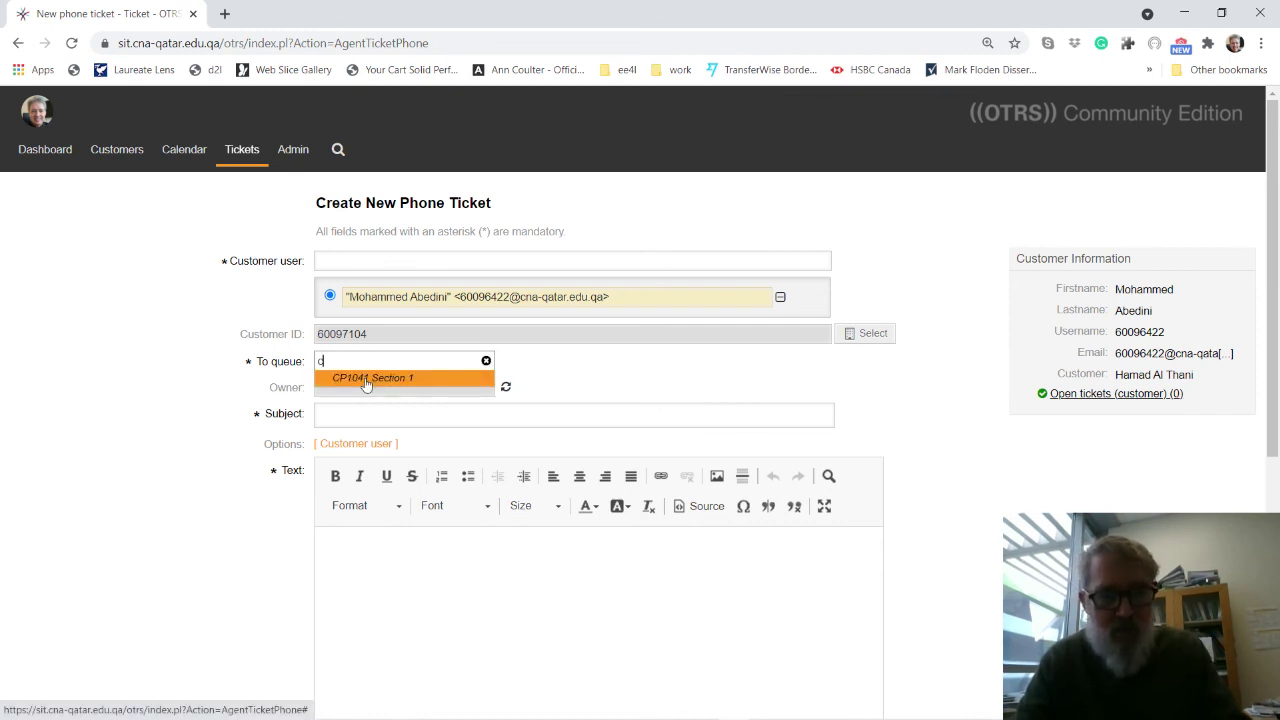
{"action": "left_click", "coordinate": [366, 384]}
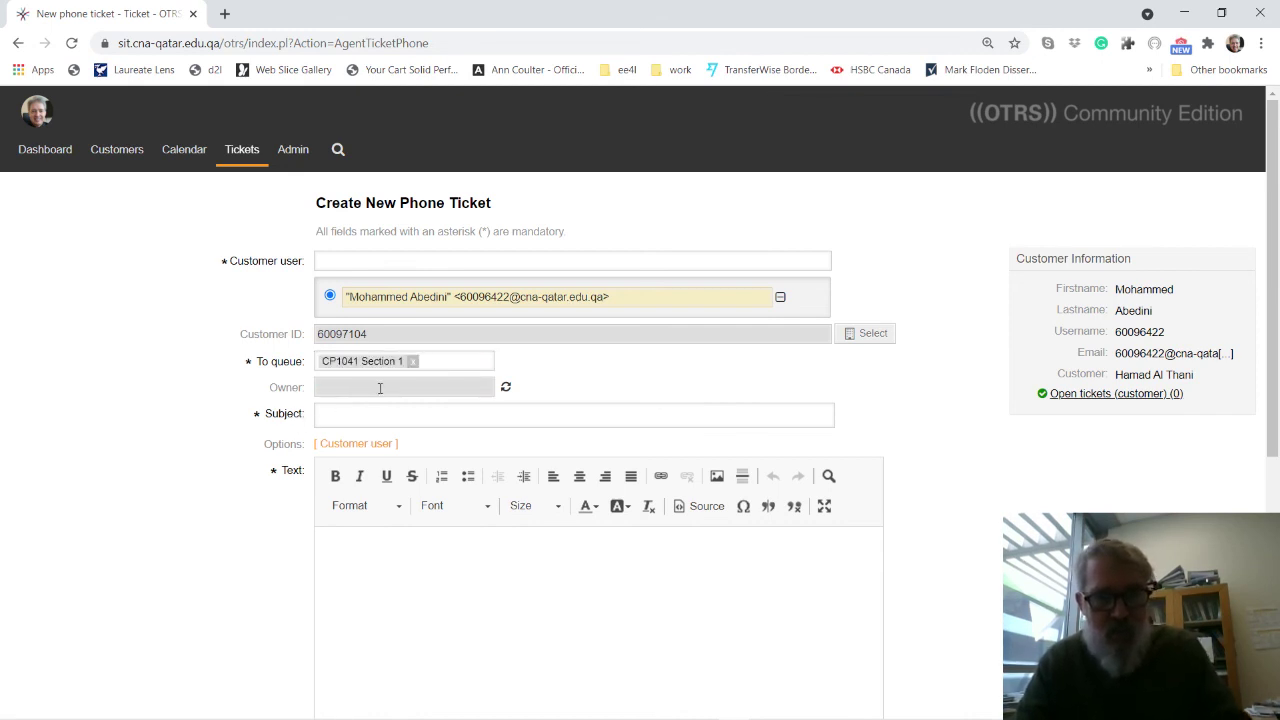
Give the ticket subject 'This is a test' and body 'dfgdg', then create it.
{"action": "left_click", "coordinate": [364, 413]}
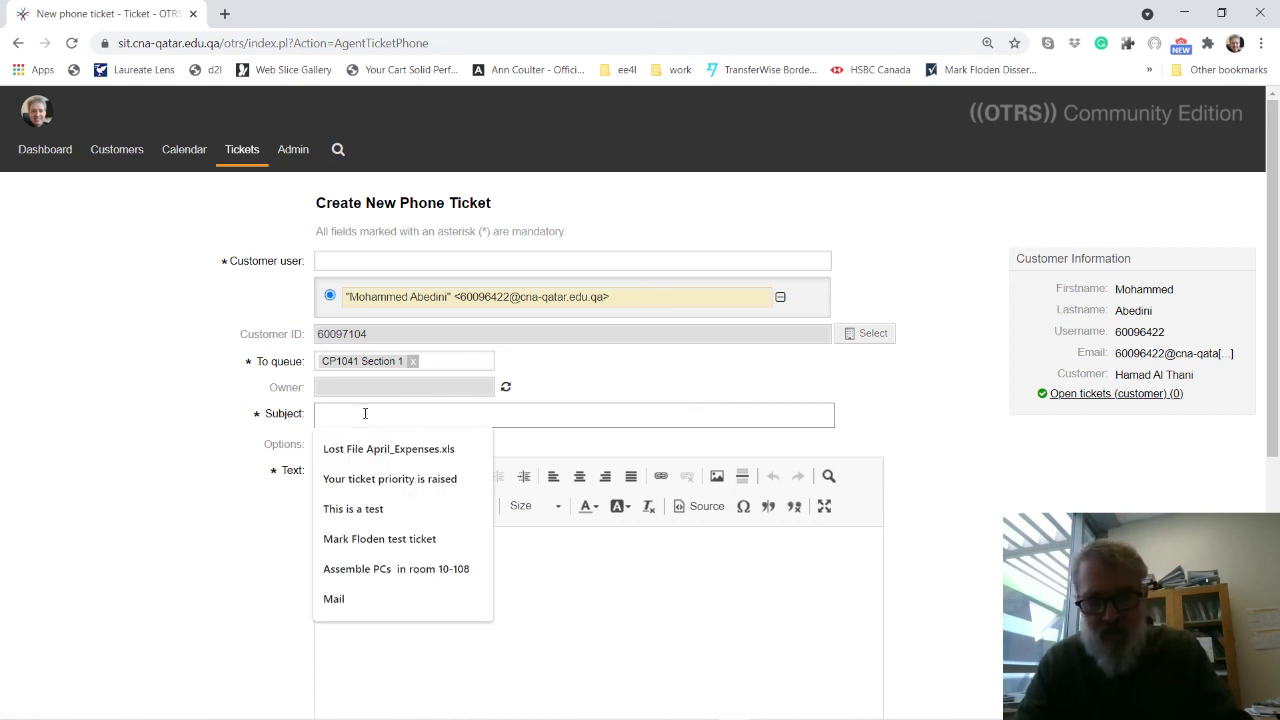
{"action": "left_click", "coordinate": [353, 508]}
{"action": "left_click", "coordinate": [399, 585]}
{"action": "type", "text": "dfgdg"}
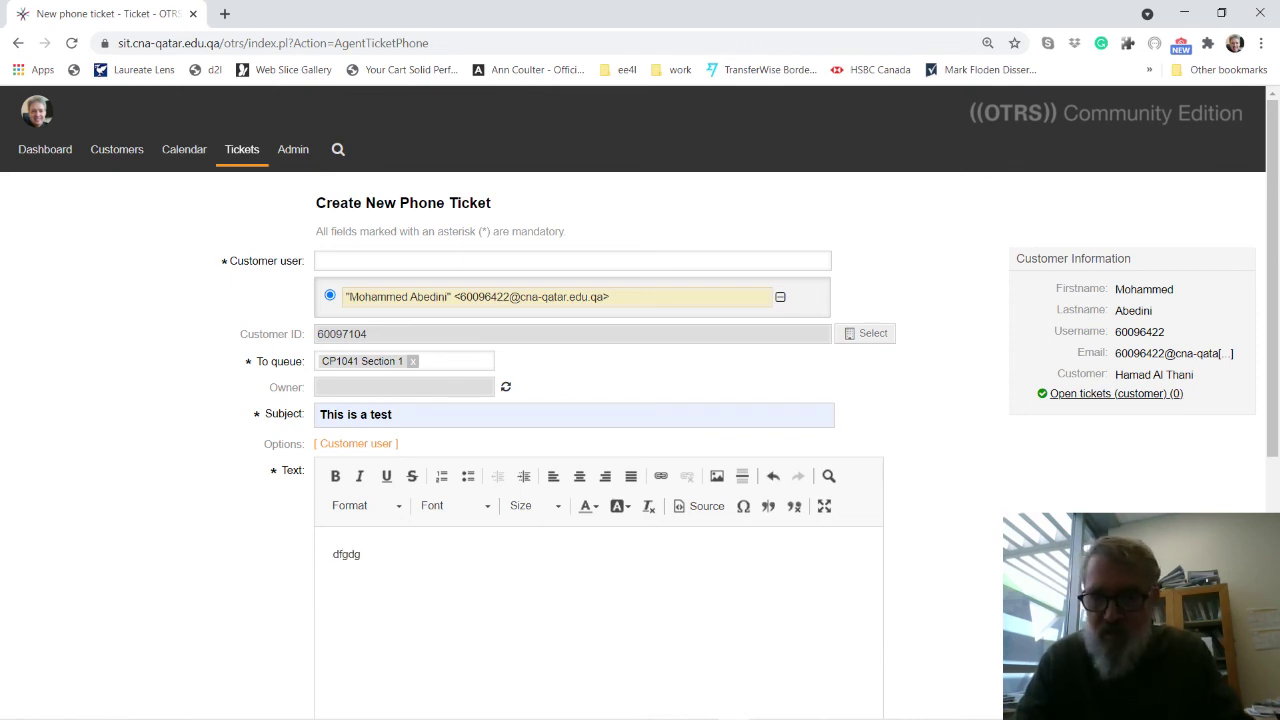
{"action": "scroll", "coordinate": [1262, 486], "scroll_direction": "down", "scroll_amount": 5}
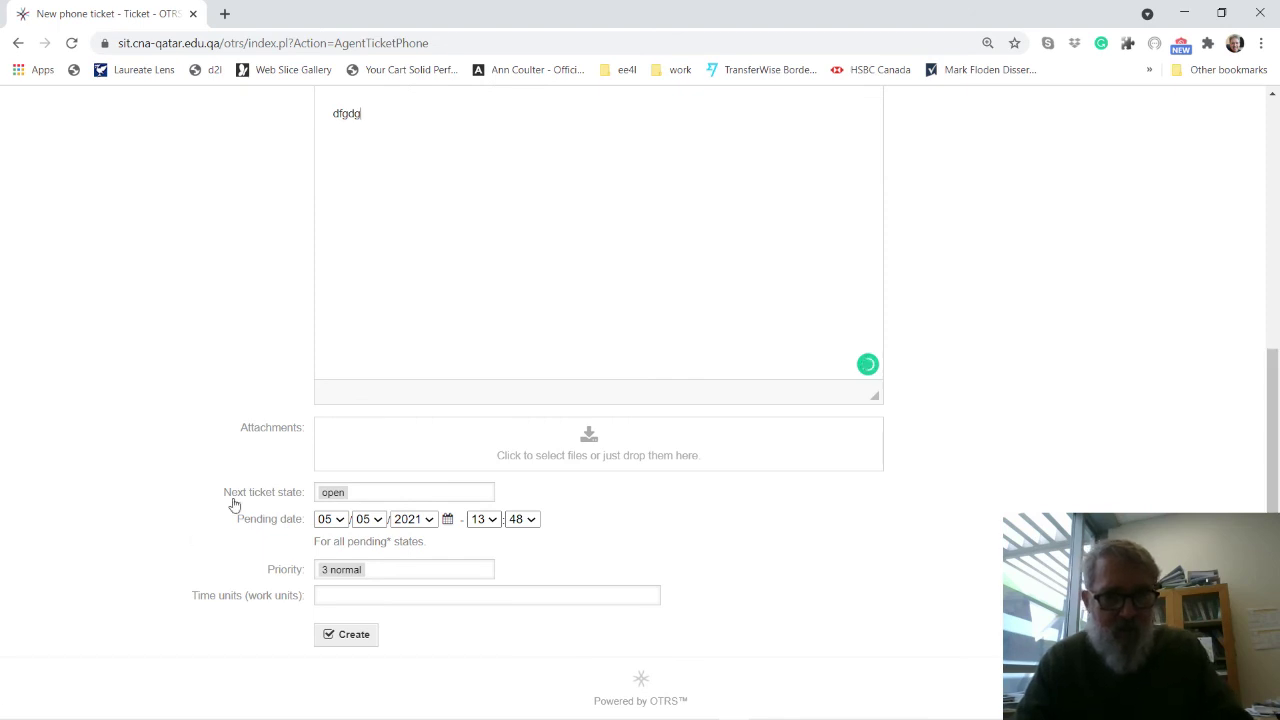
{"action": "left_click", "coordinate": [345, 635]}
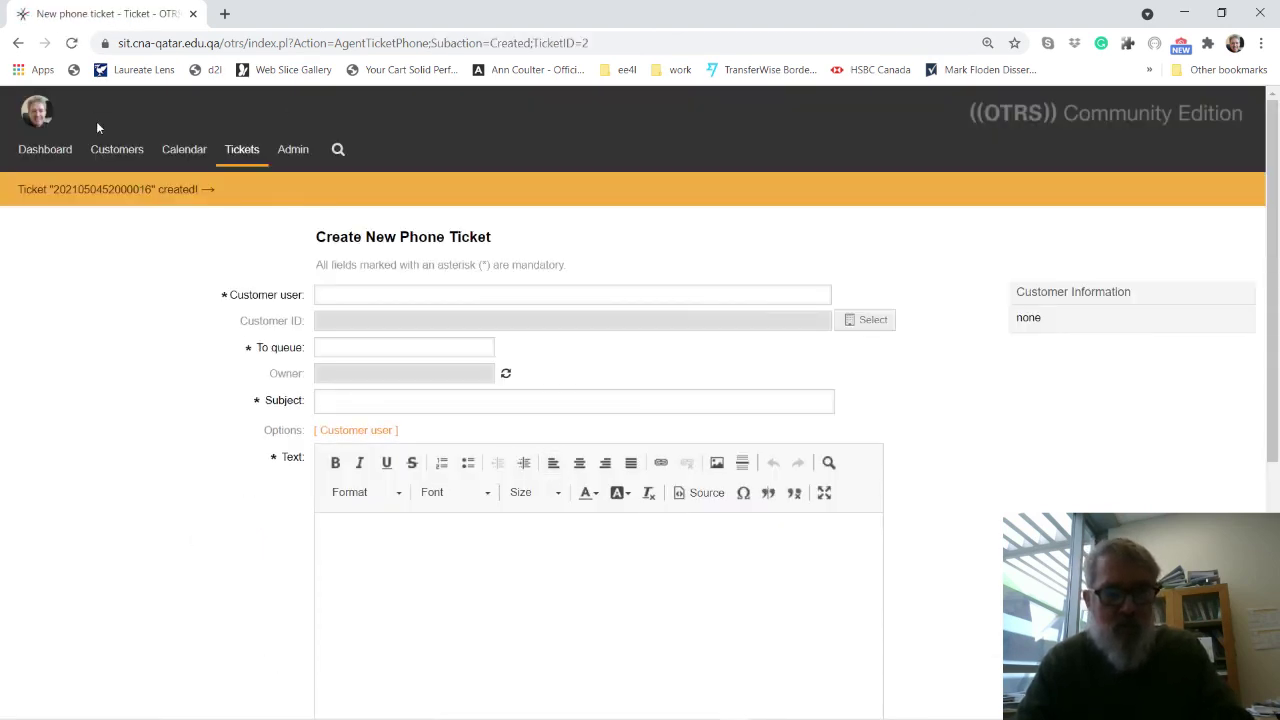
Open the Tickets status view to see 'This is a test' listed as open.
{"action": "mouse_move", "coordinate": [245, 157]}
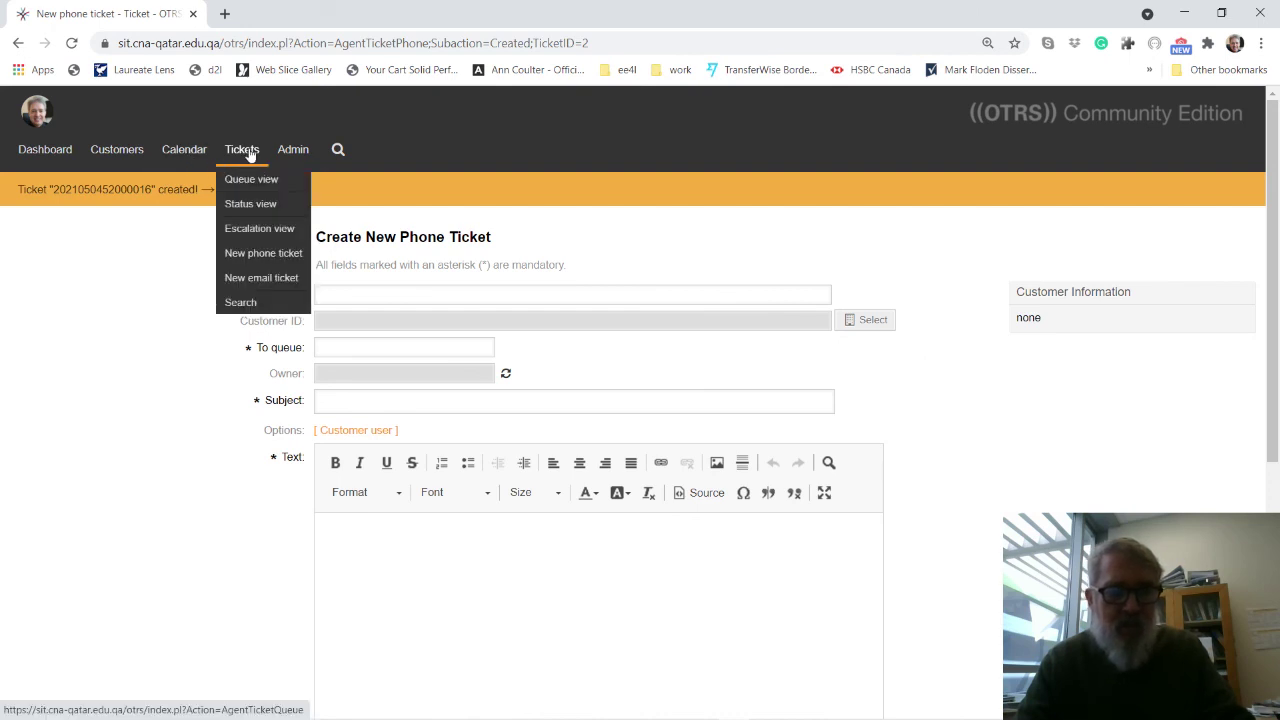
{"action": "left_click", "coordinate": [250, 206]}
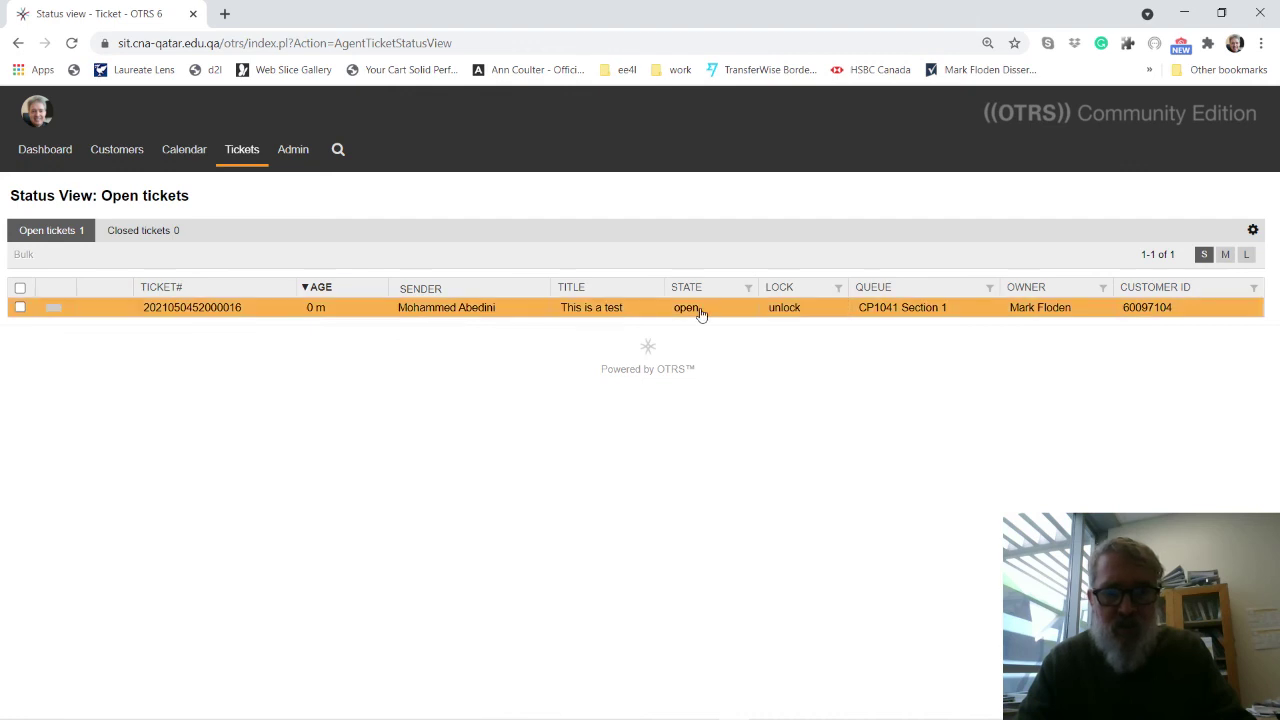
{"action": "mouse_move", "coordinate": [668, 710]}
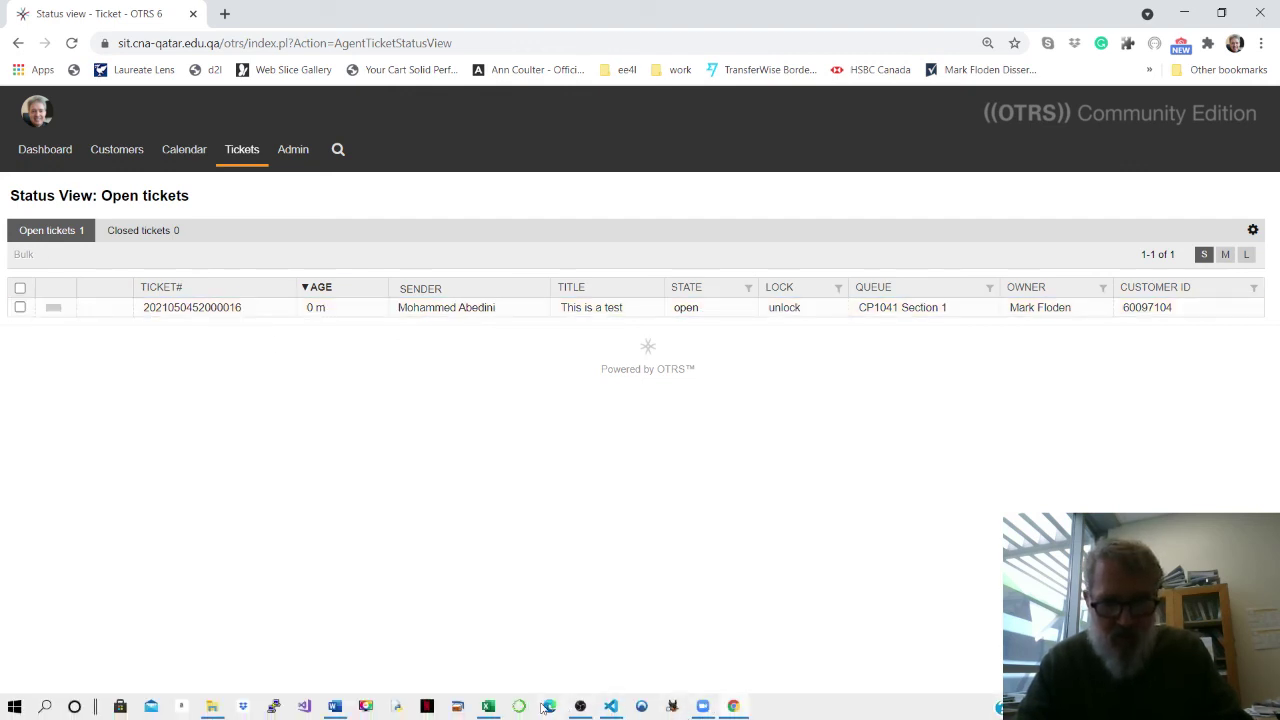
{"action": "left_click", "coordinate": [580, 706]}
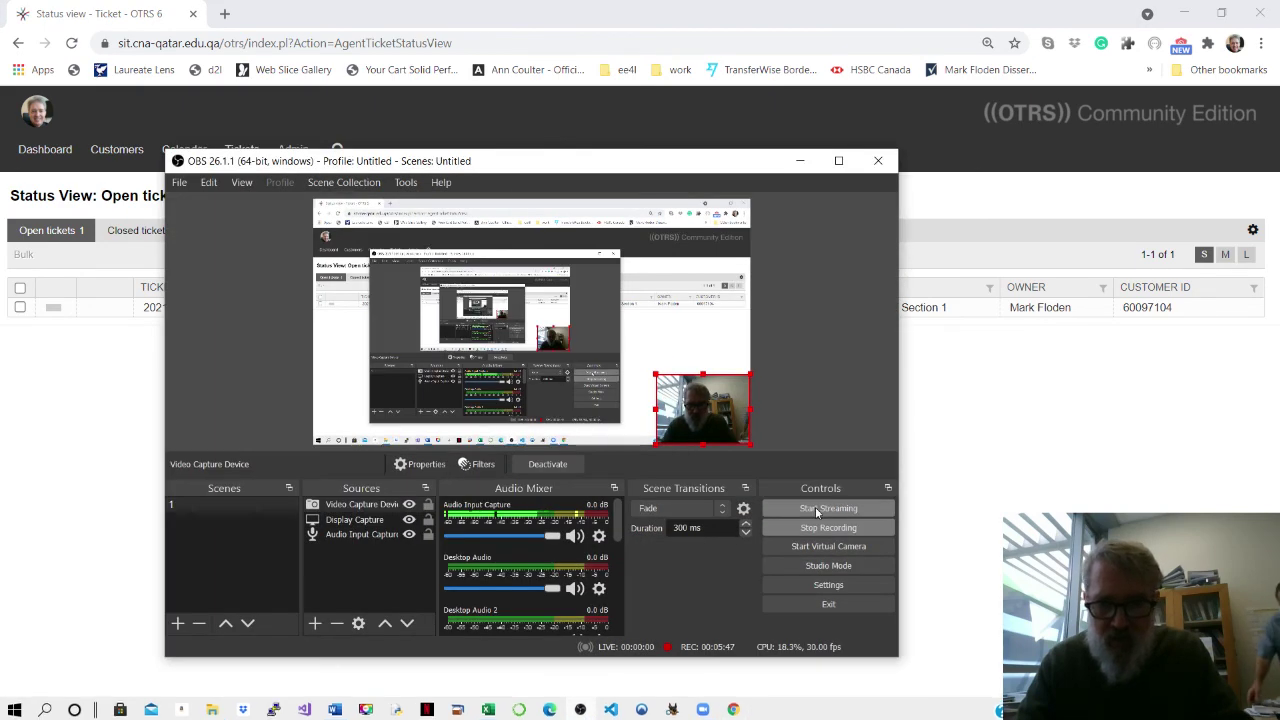
{"action": "left_click", "coordinate": [824, 530]}
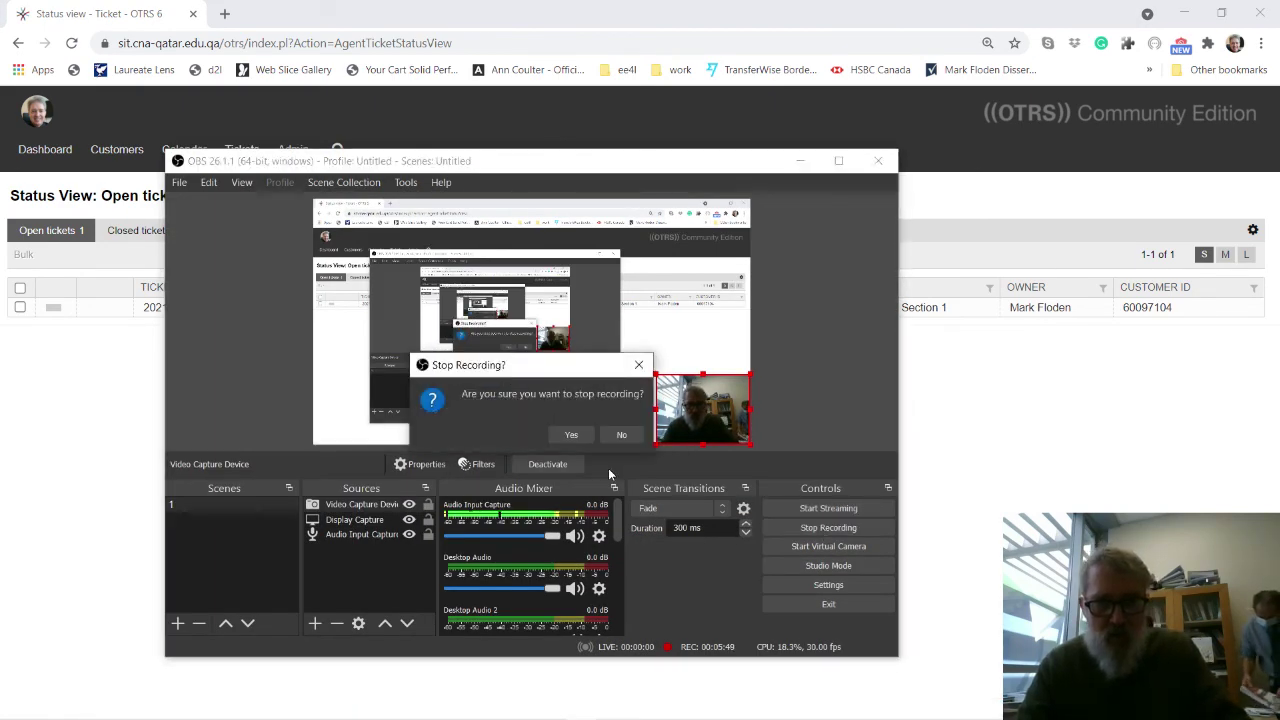